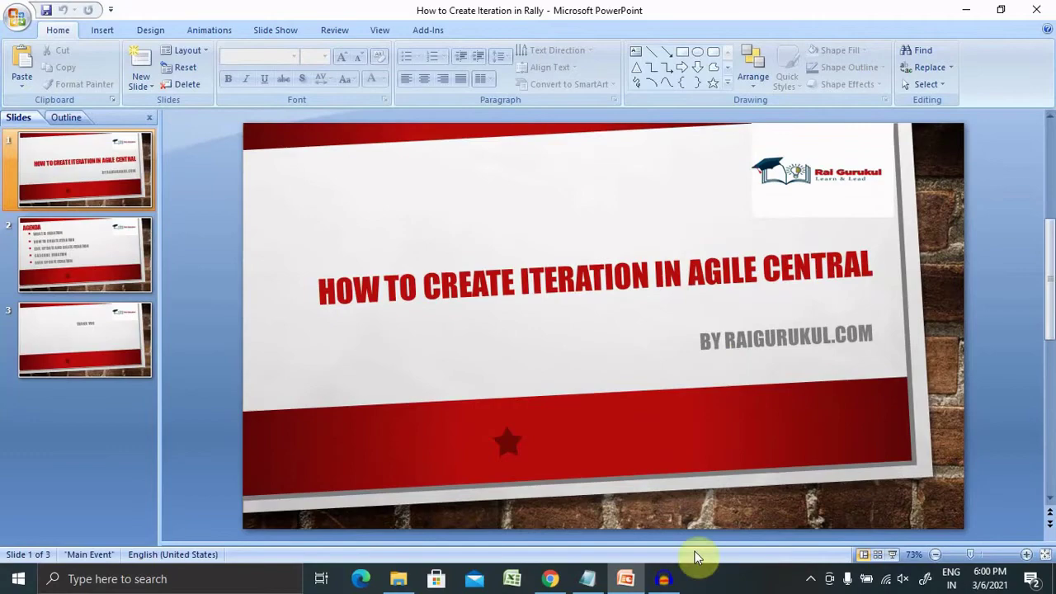
Switch to Rally in Chrome and show the Iterations list on the Timeboxes page of Demo _Project.
{"action": "key", "text": "Page_Down"}
{"action": "left_click", "coordinate": [550, 579]}
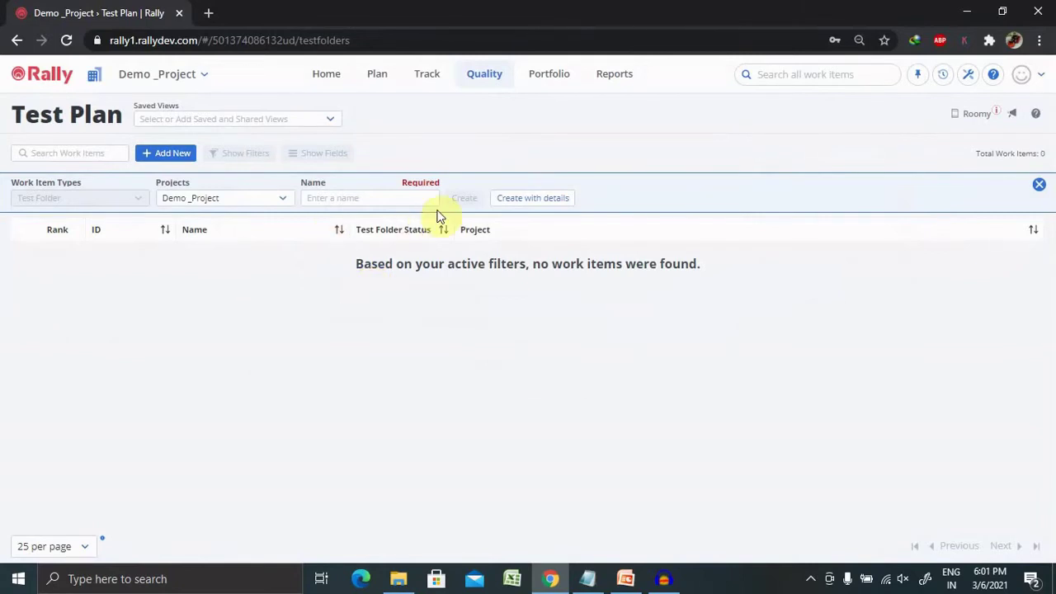
{"action": "left_click", "coordinate": [379, 82]}
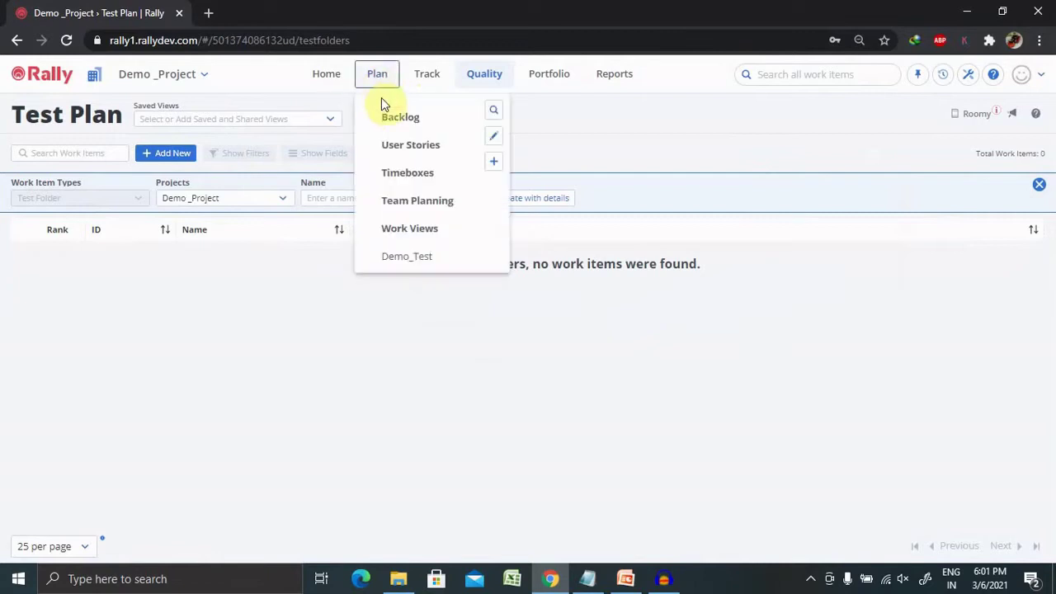
{"action": "left_click", "coordinate": [408, 173]}
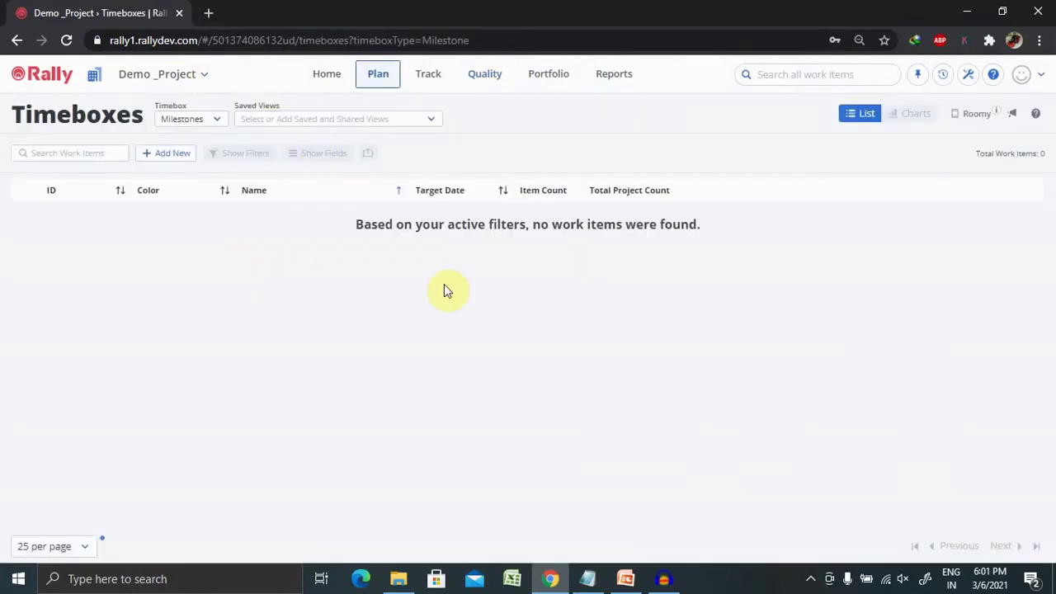
{"action": "left_click", "coordinate": [219, 122]}
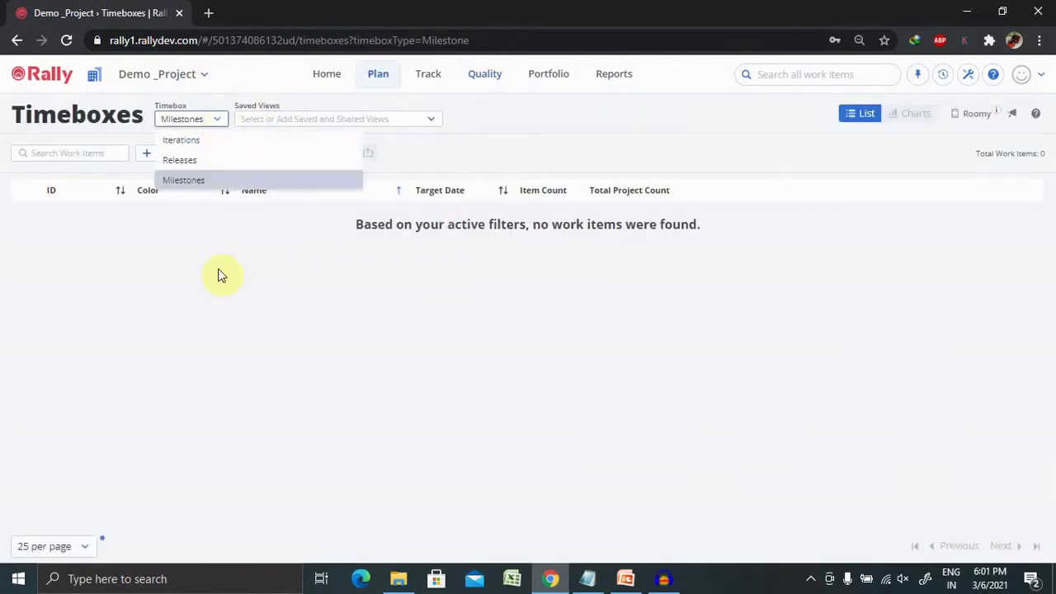
{"action": "left_click", "coordinate": [231, 142]}
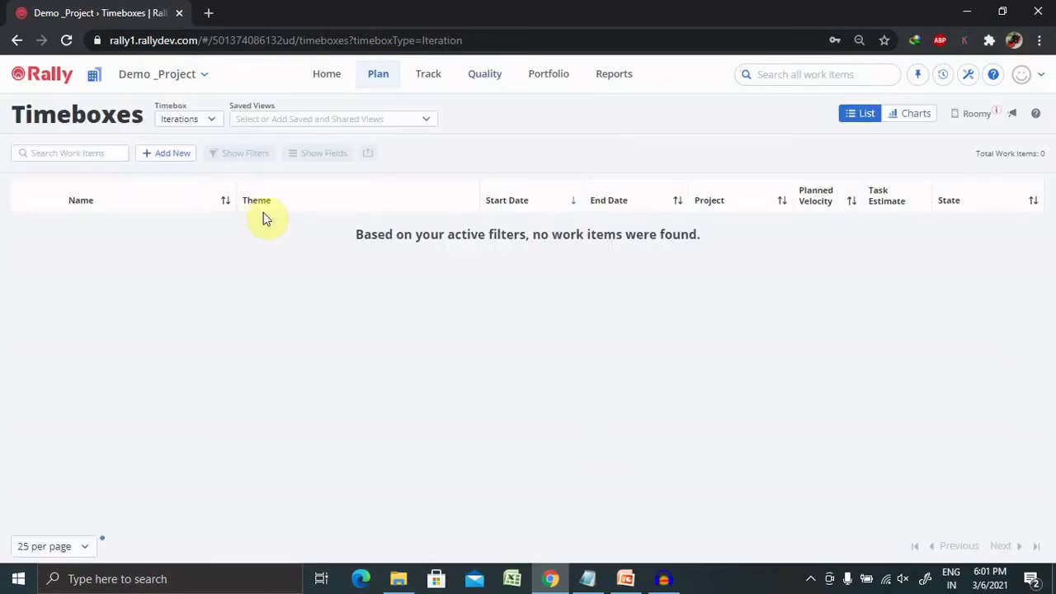
Start a new iteration with details and enter "This is field" as its theme.
{"action": "left_click", "coordinate": [173, 153]}
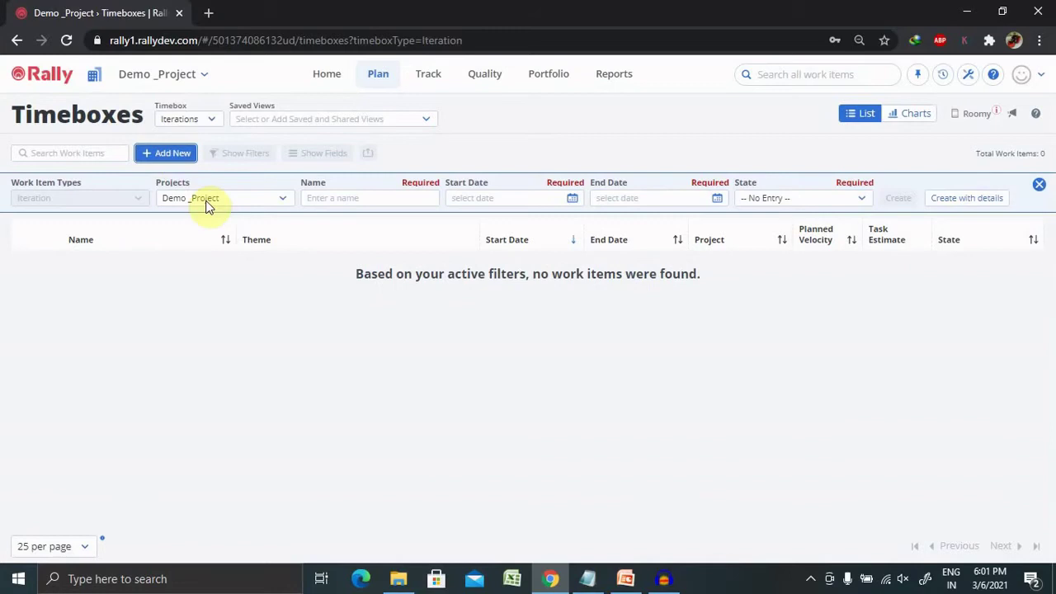
{"action": "left_click", "coordinate": [964, 202]}
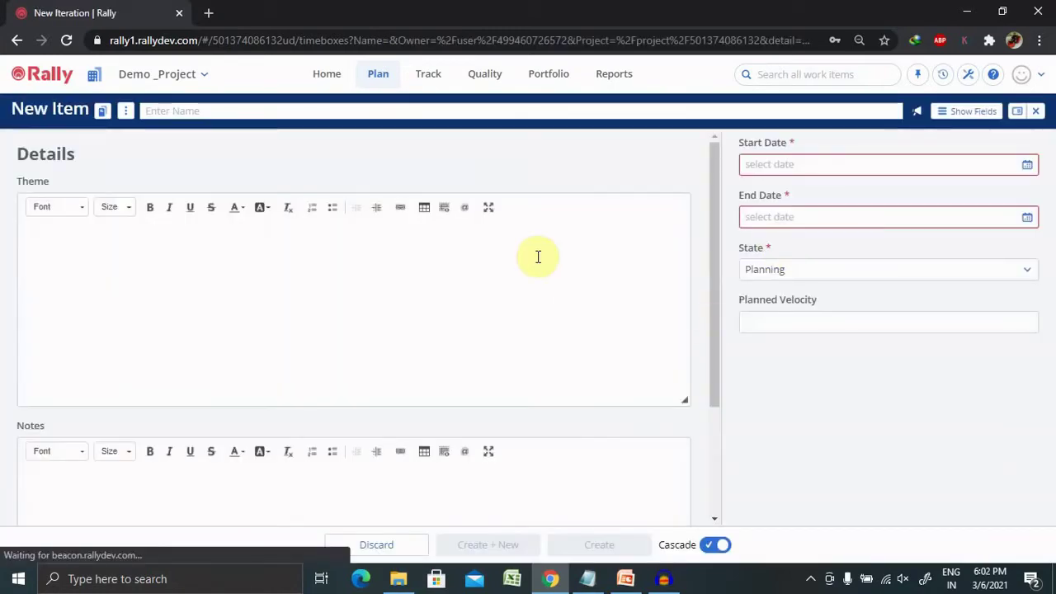
{"action": "left_click", "coordinate": [238, 290]}
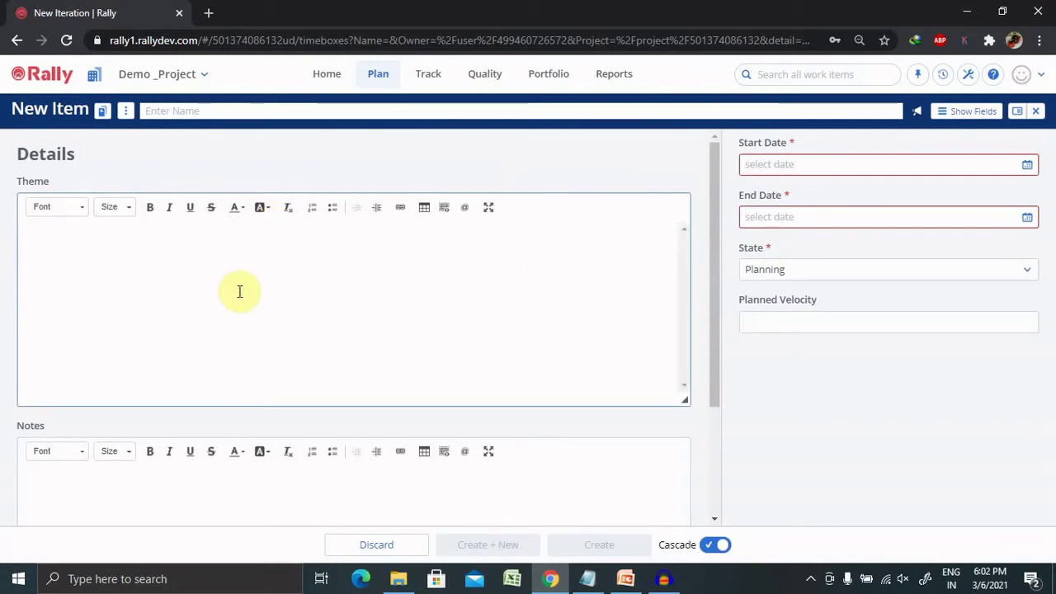
{"action": "type", "text": "This is"}
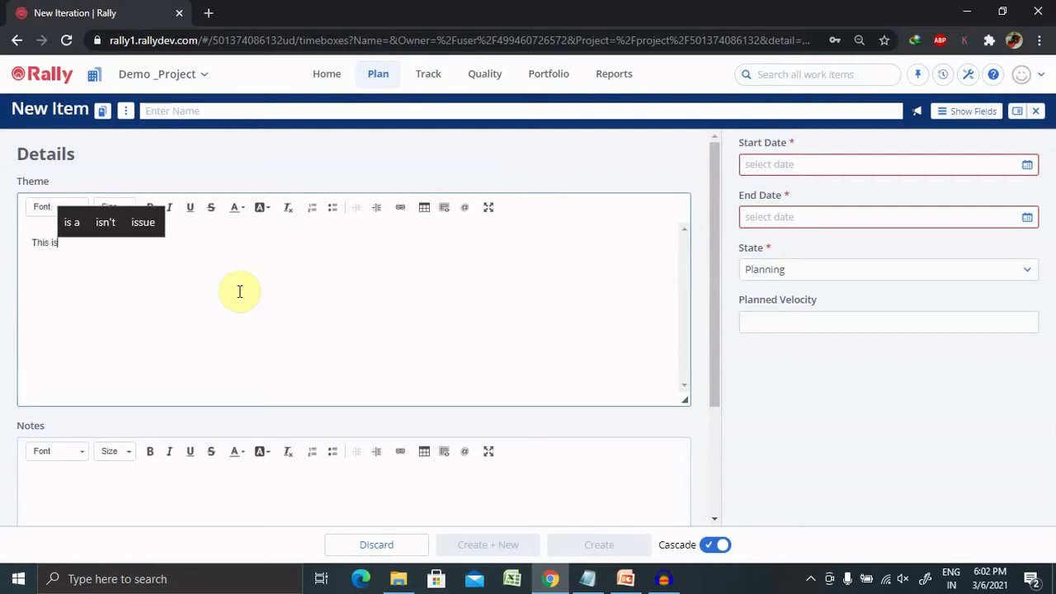
{"action": "type", "text": " tiel"}
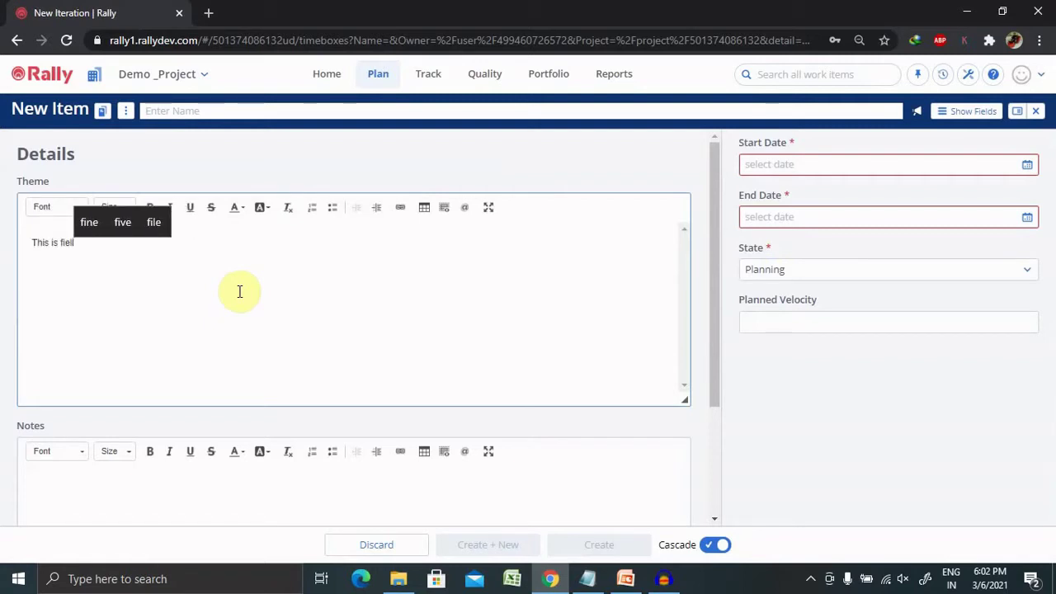
{"action": "type", "text": "d"}
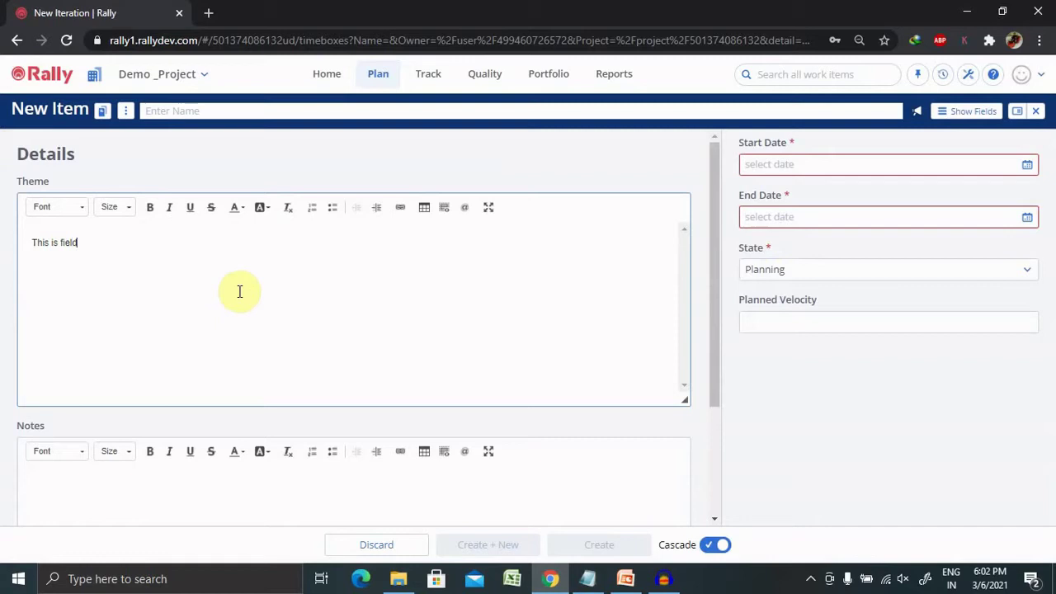
Enter "Complete procedure" in the new iteration's notes.
{"action": "left_click", "coordinate": [184, 505]}
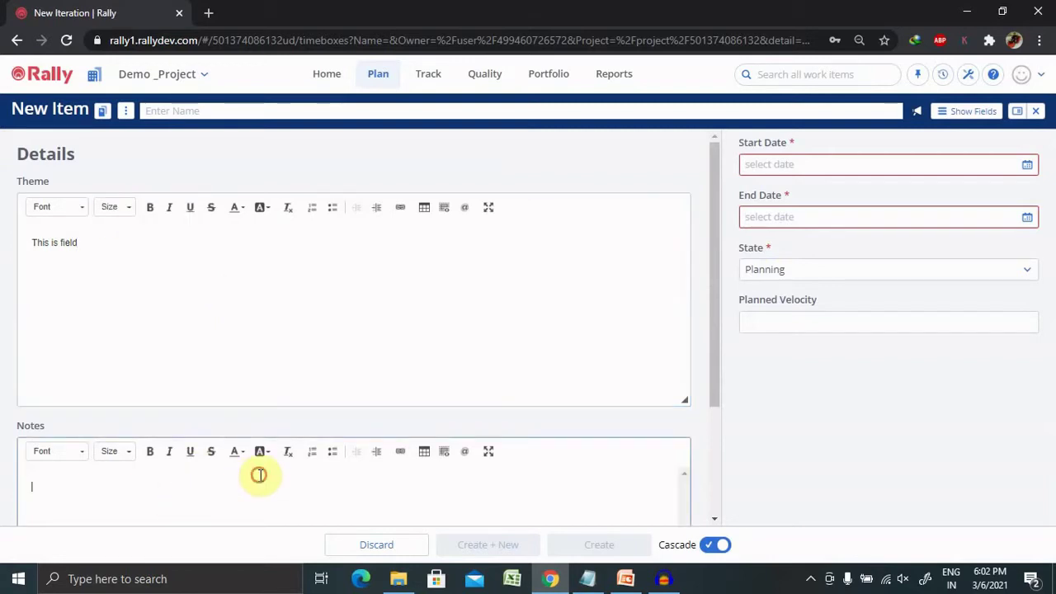
{"action": "left_click", "coordinate": [723, 356]}
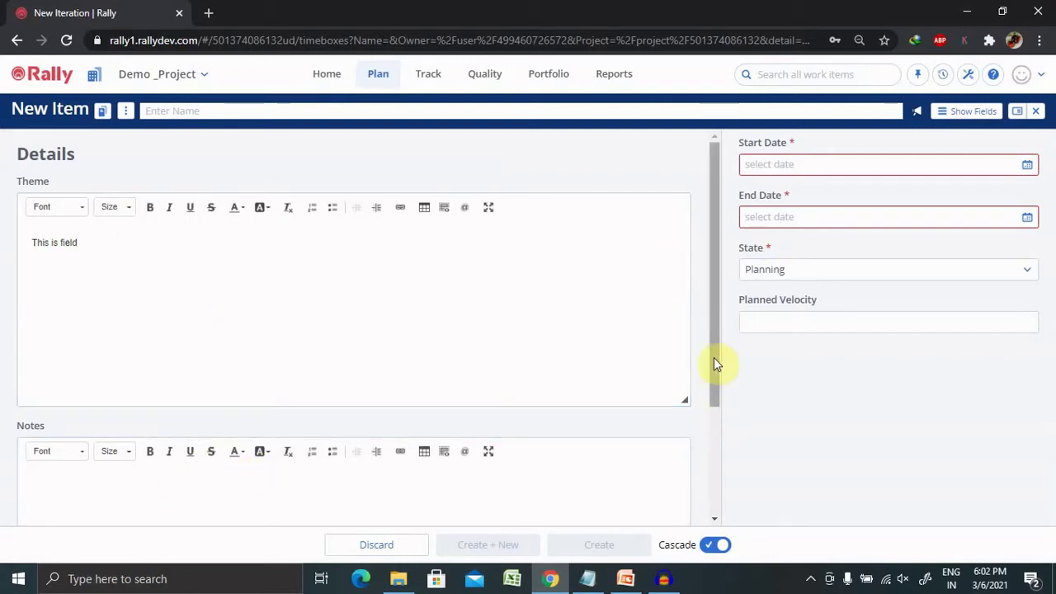
{"action": "left_click_drag", "start_coordinate": [714, 361], "coordinate": [721, 467]}
{"action": "left_click", "coordinate": [259, 386]}
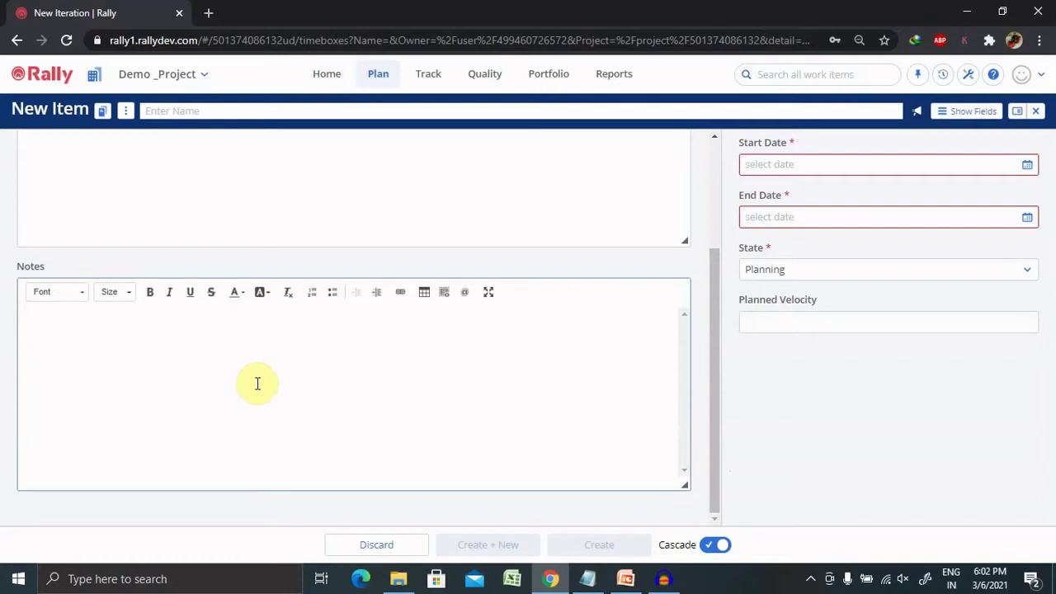
{"action": "type", "text": "C"}
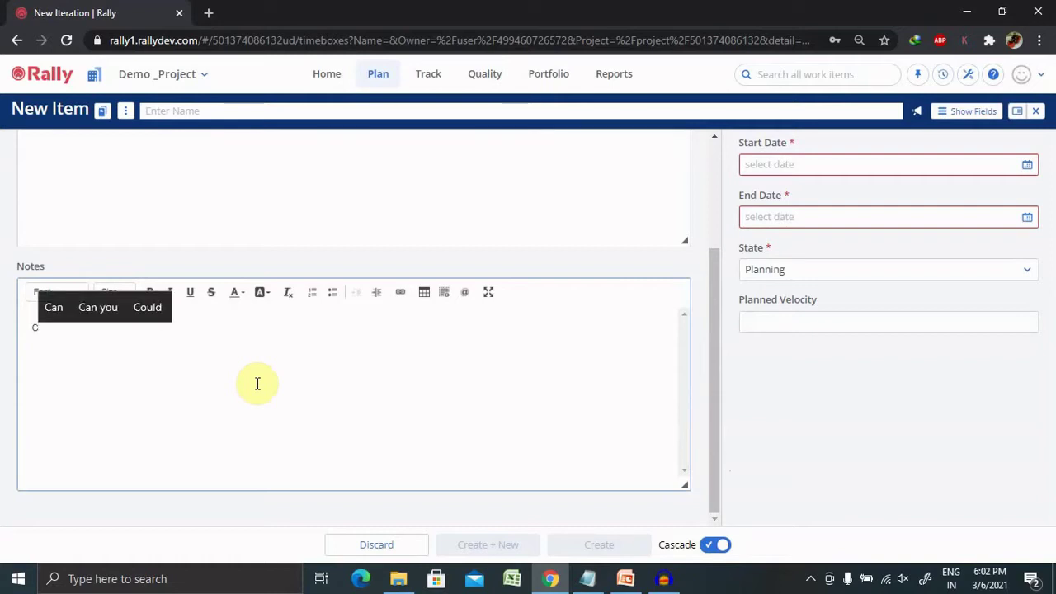
{"action": "type", "text": "oml"}
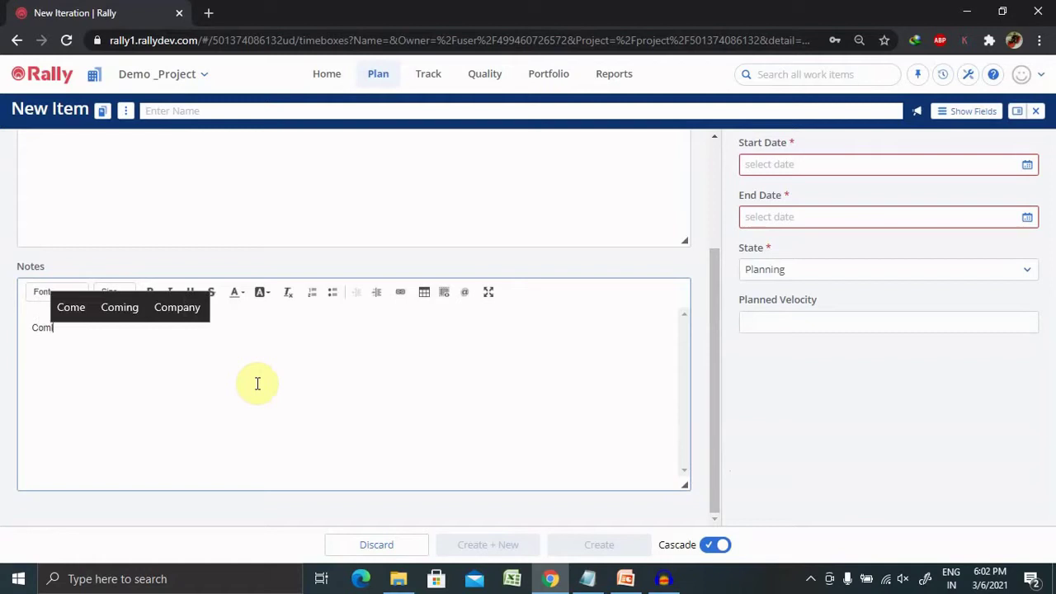
{"action": "key", "text": "BackSpace"}
{"action": "type", "text": "plete "}
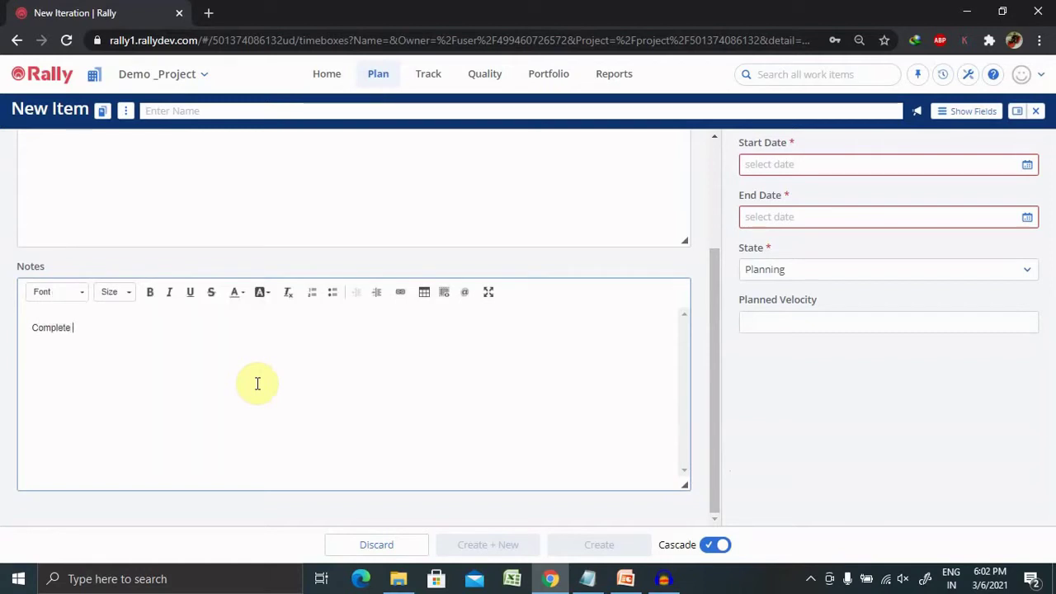
{"action": "type", "text": "procedure"}
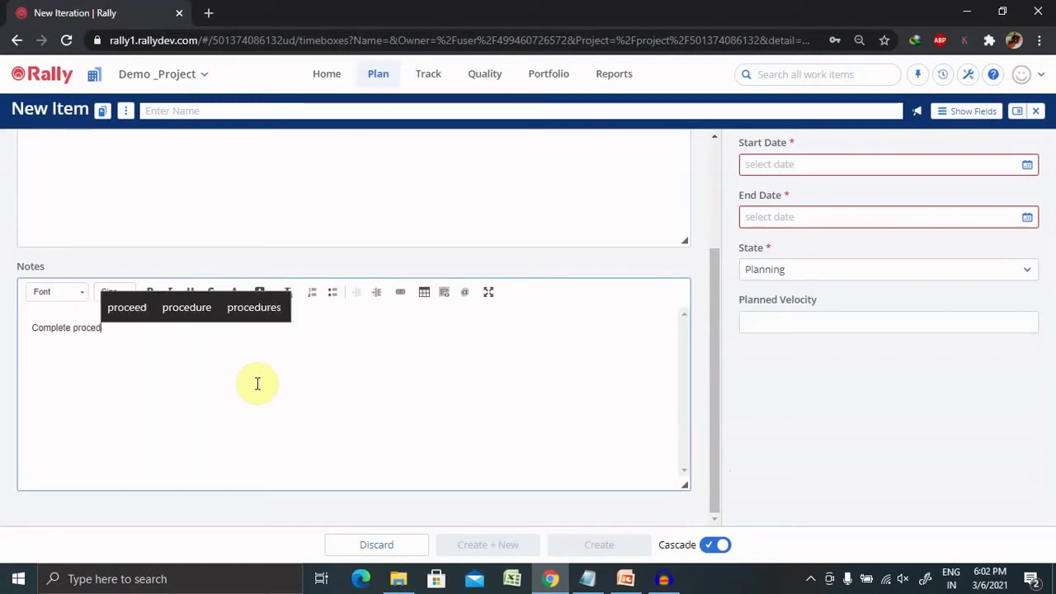
{"action": "left_click", "coordinate": [710, 419]}
{"action": "left_click_drag", "start_coordinate": [714, 395], "coordinate": [724, 306]}
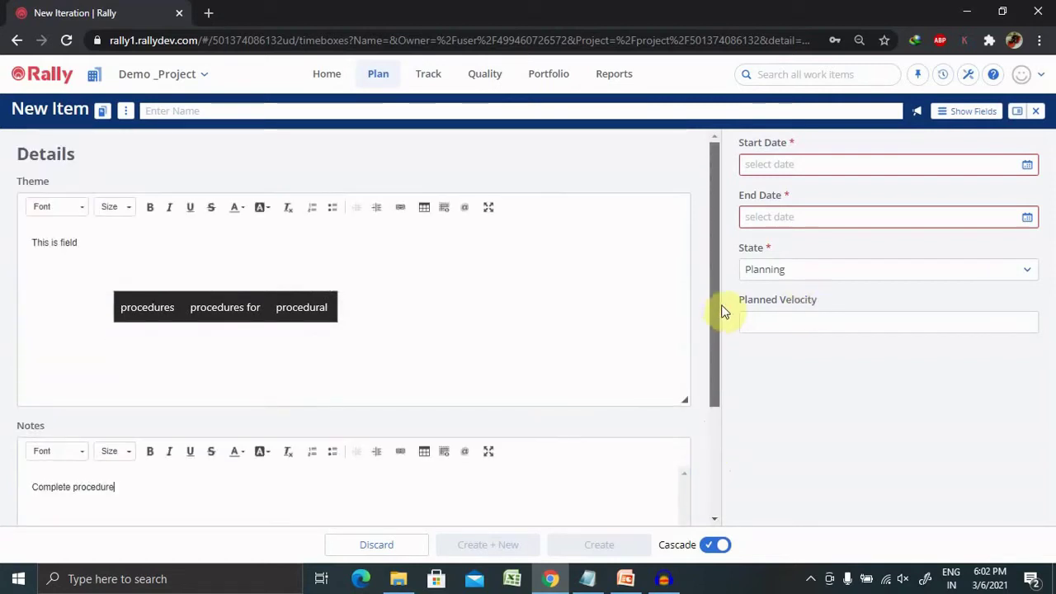
Set the iteration's start date to 2021-03-06 and its end date to 2021-03-20.
{"action": "left_click", "coordinate": [1028, 169]}
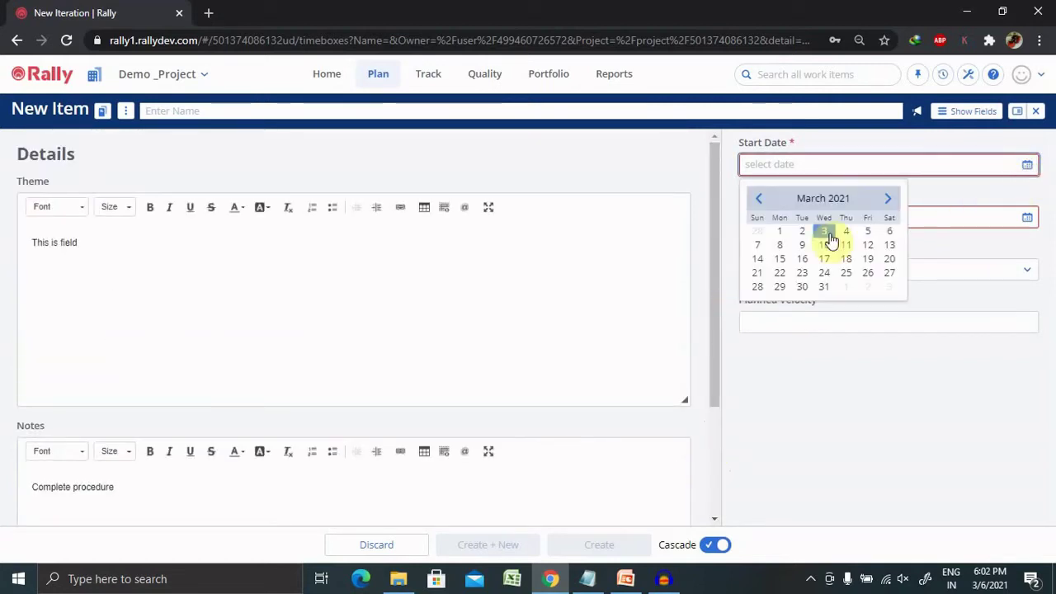
{"action": "left_click", "coordinate": [888, 236]}
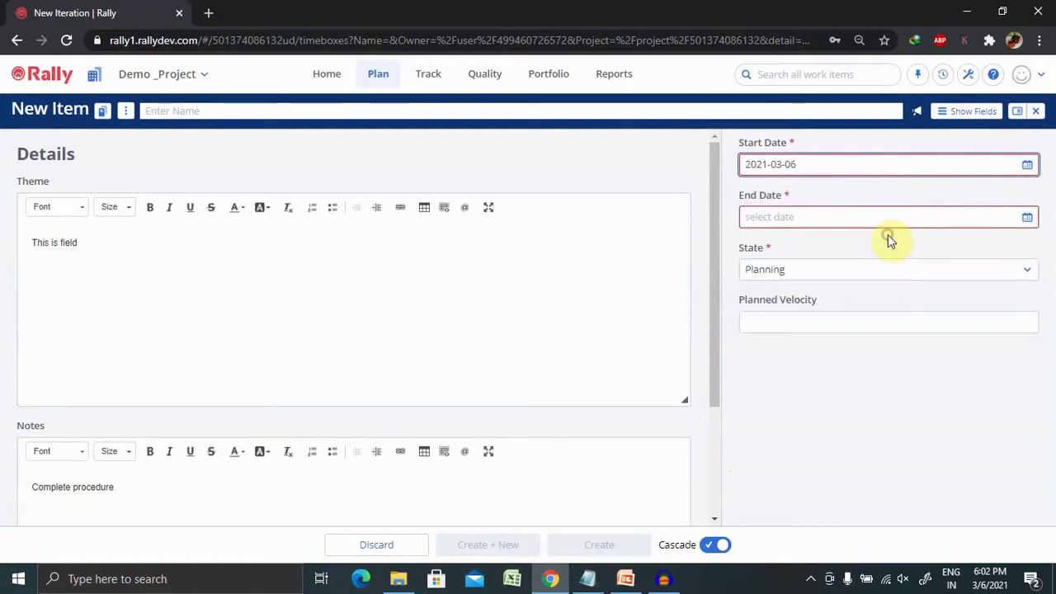
{"action": "left_click", "coordinate": [1027, 219]}
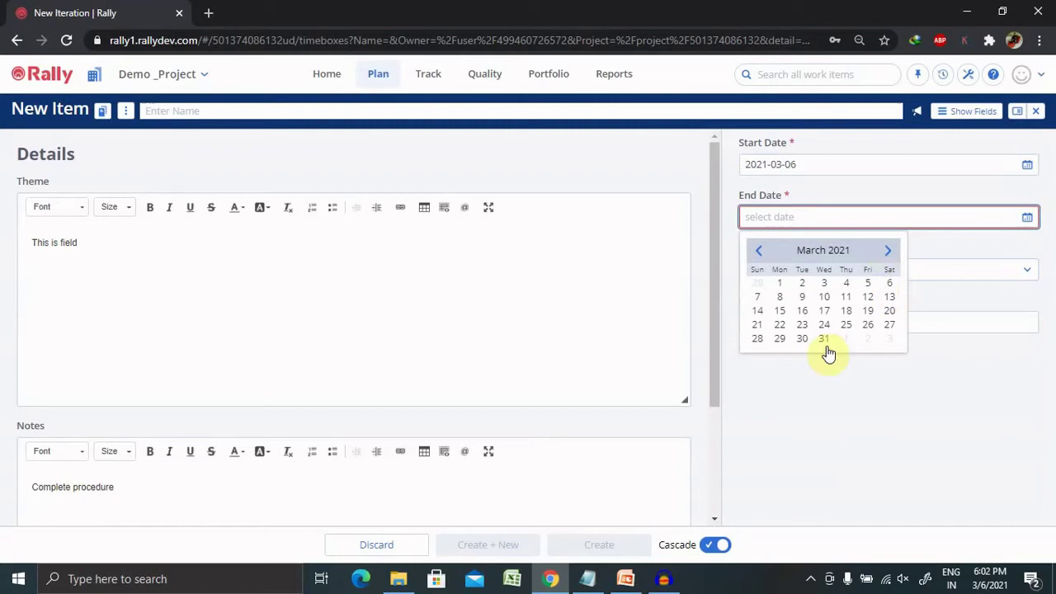
{"action": "left_click", "coordinate": [891, 315]}
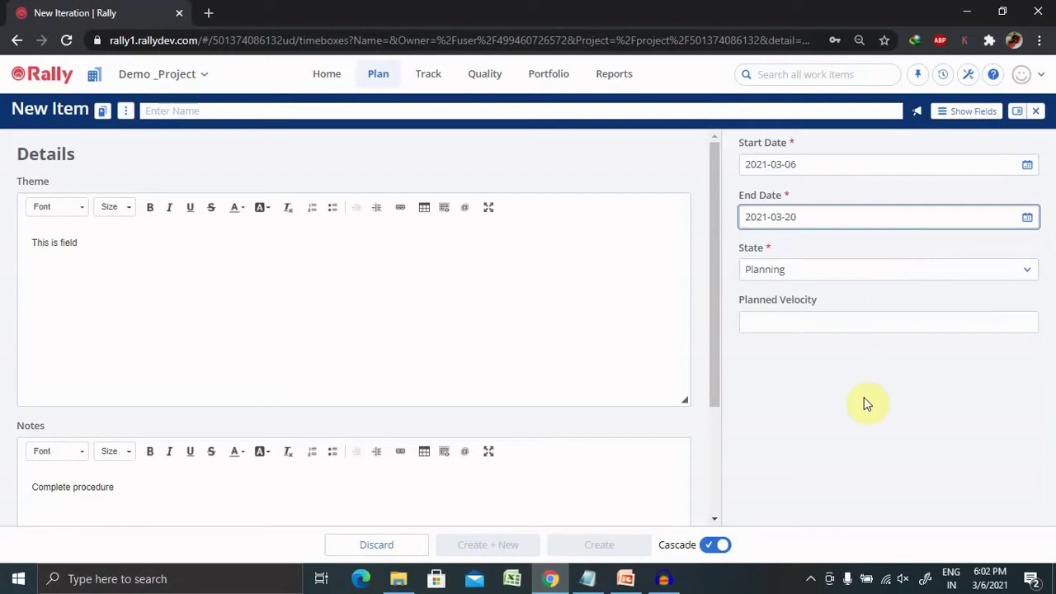
{"action": "left_click", "coordinate": [916, 283]}
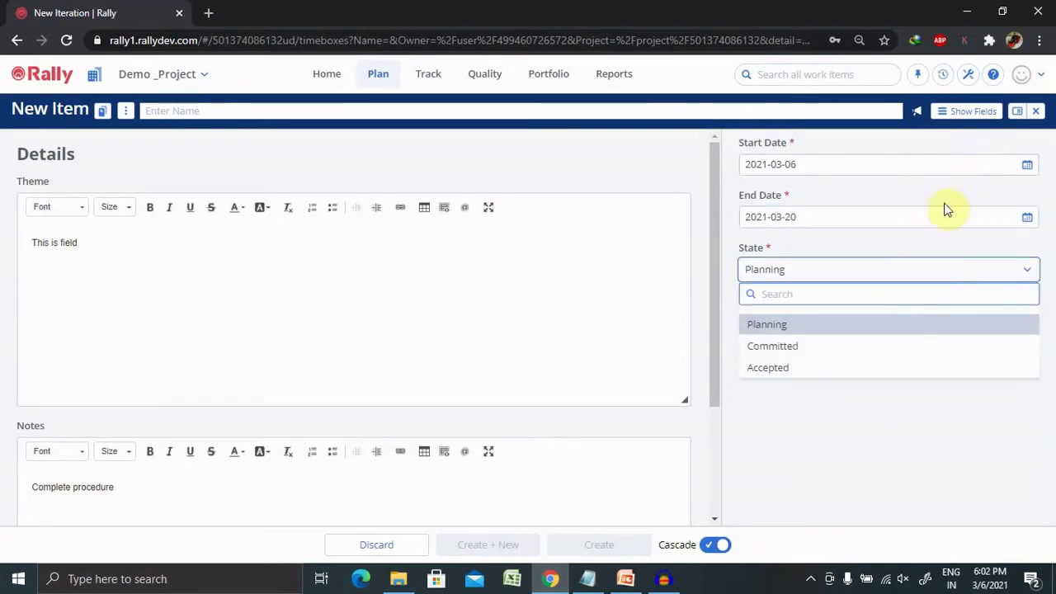
{"action": "left_click", "coordinate": [1008, 173]}
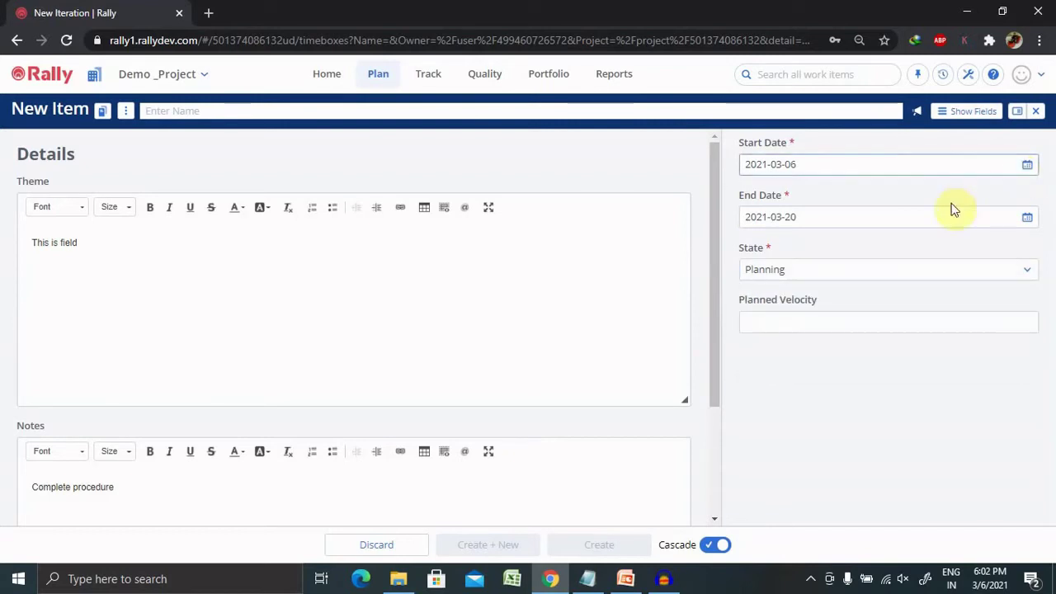
Set the iteration's start date to 2021-03-13 and its end date to 2021-03-27.
{"action": "left_click", "coordinate": [1028, 165]}
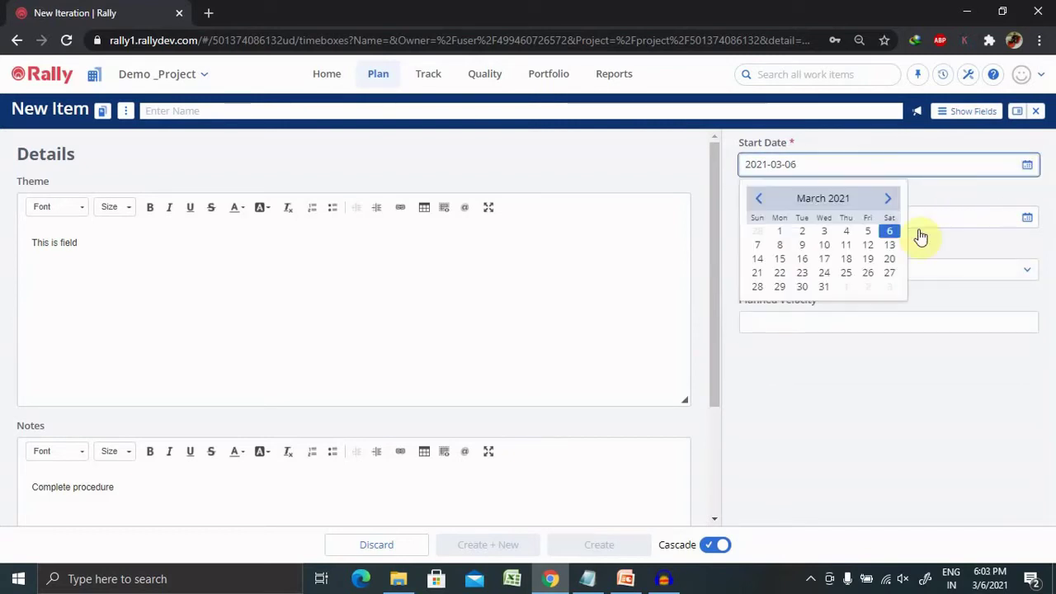
{"action": "left_click", "coordinate": [889, 245]}
{"action": "left_click", "coordinate": [1025, 217]}
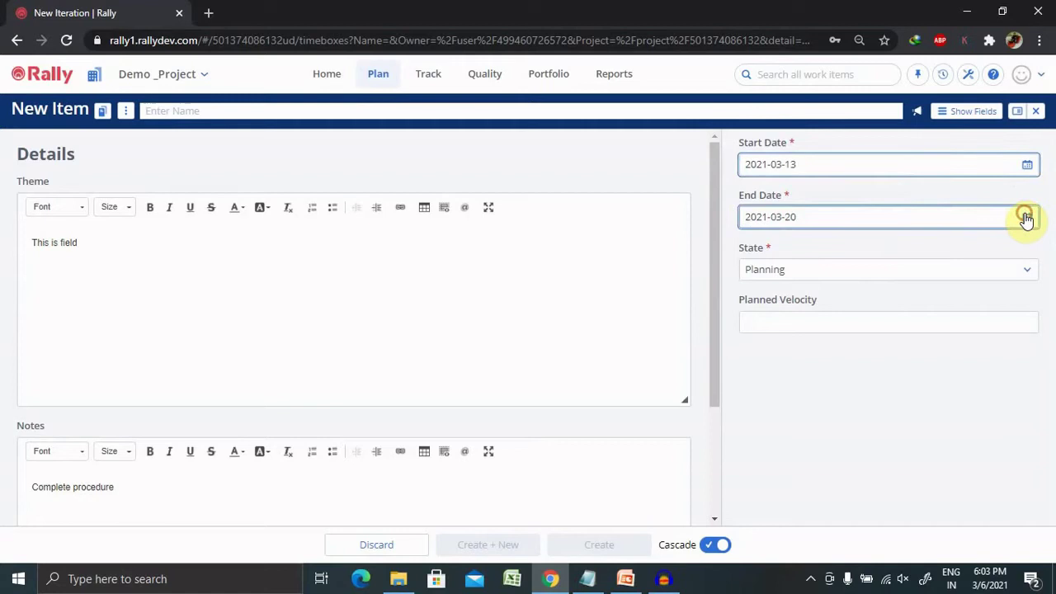
{"action": "left_click", "coordinate": [888, 322]}
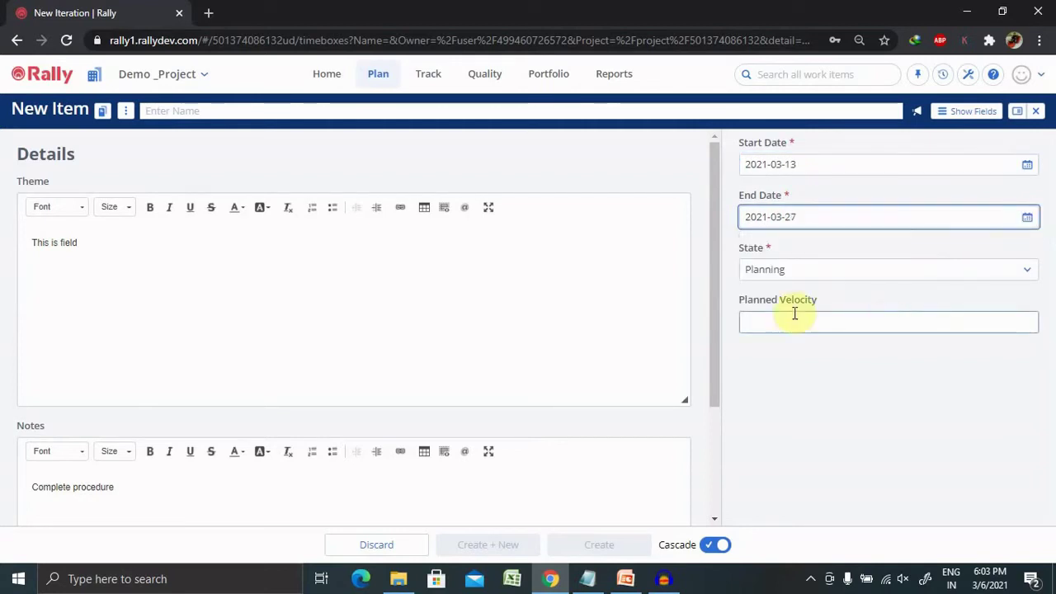
Review the iteration's State options and set its planned velocity to 23.
{"action": "left_click", "coordinate": [833, 272]}
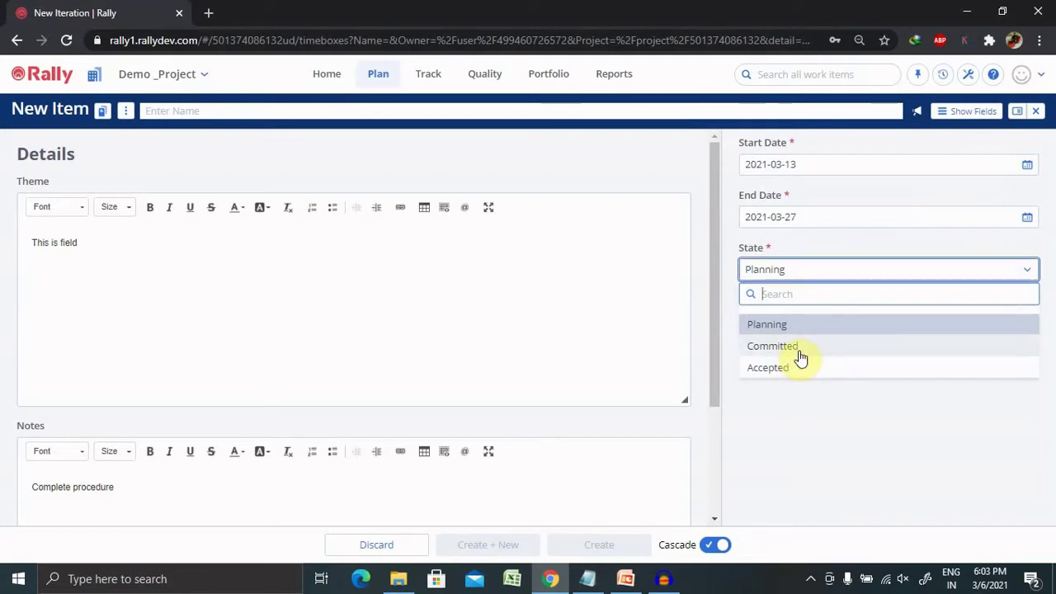
{"action": "left_click", "coordinate": [801, 421]}
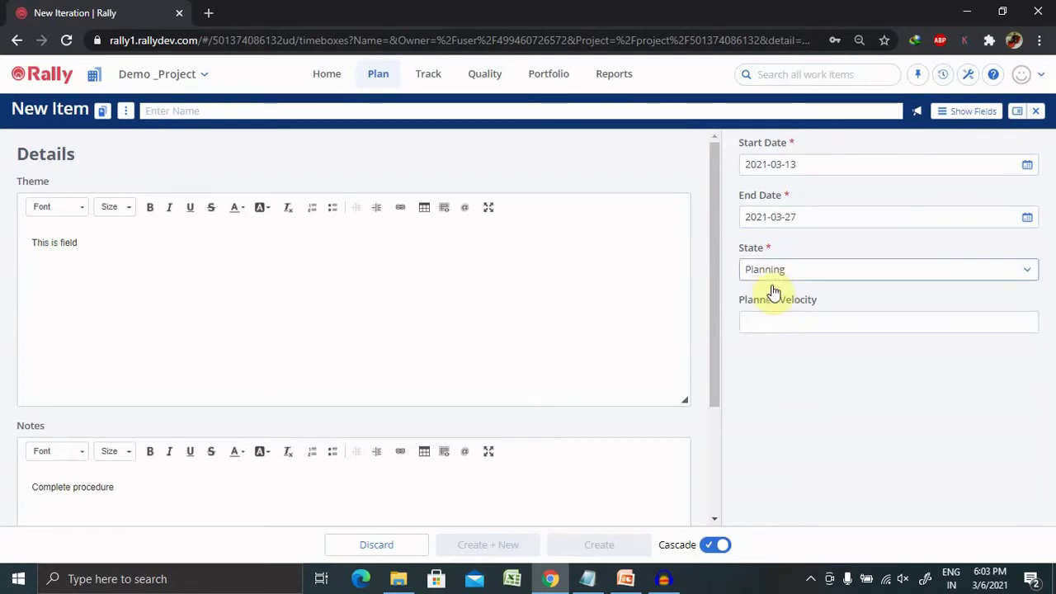
{"action": "left_click", "coordinate": [778, 325]}
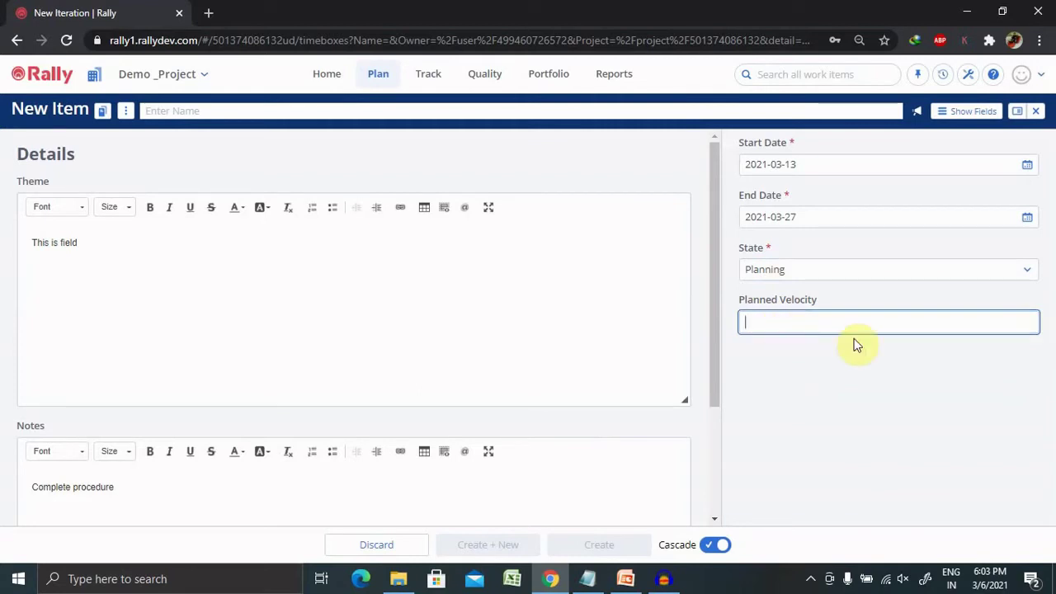
{"action": "type", "text": "23"}
{"action": "left_click", "coordinate": [799, 431]}
{"action": "left_click_drag", "start_coordinate": [716, 367], "coordinate": [718, 344]}
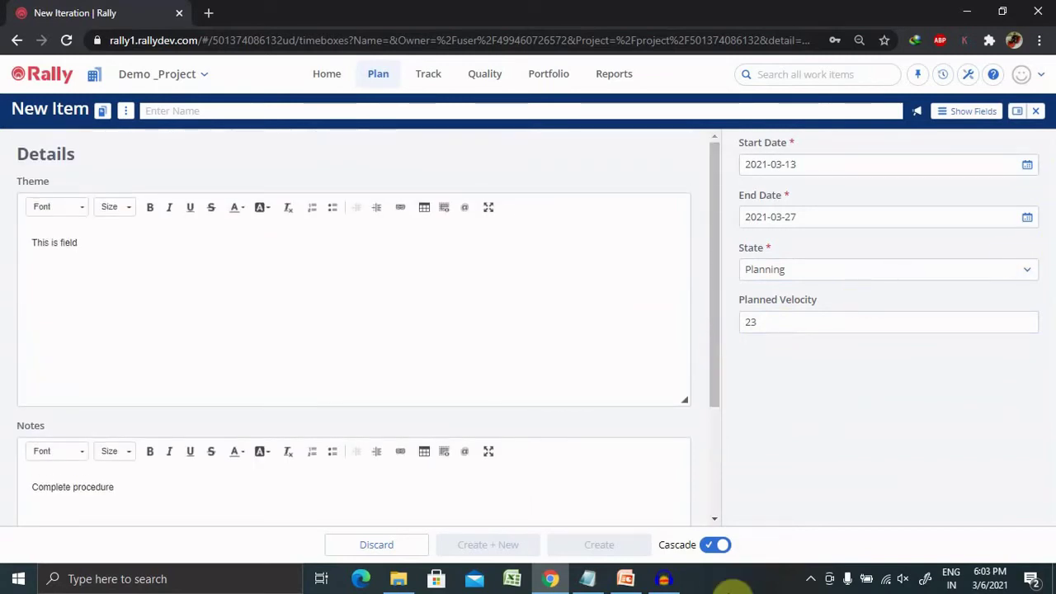
{"action": "left_click_drag", "start_coordinate": [717, 360], "coordinate": [726, 302]}
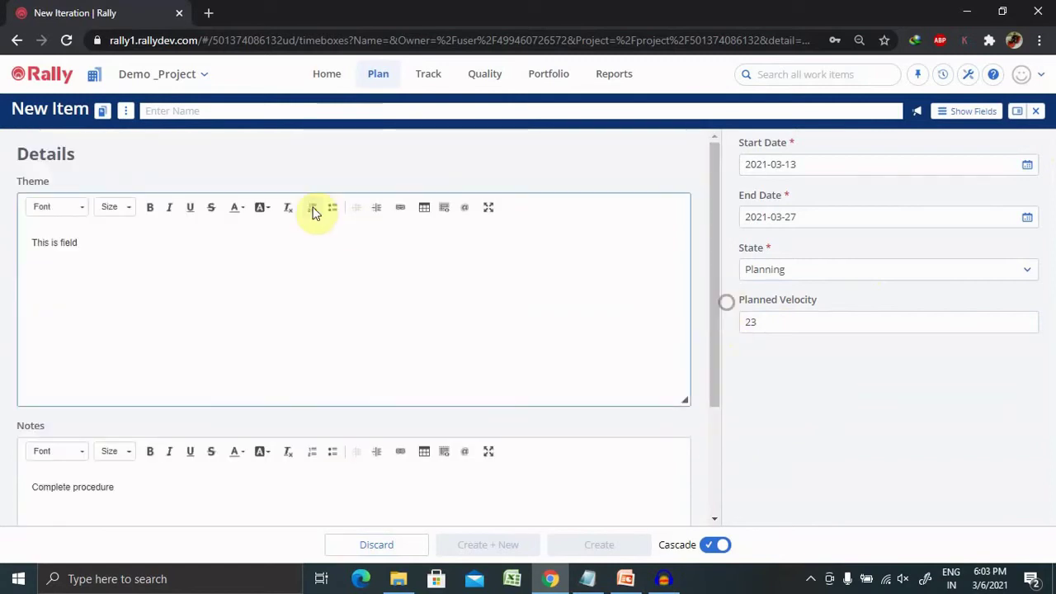
Name the new iteration "This is iteration for march", correcting the misspelled word, and create it.
{"action": "left_click", "coordinate": [247, 115]}
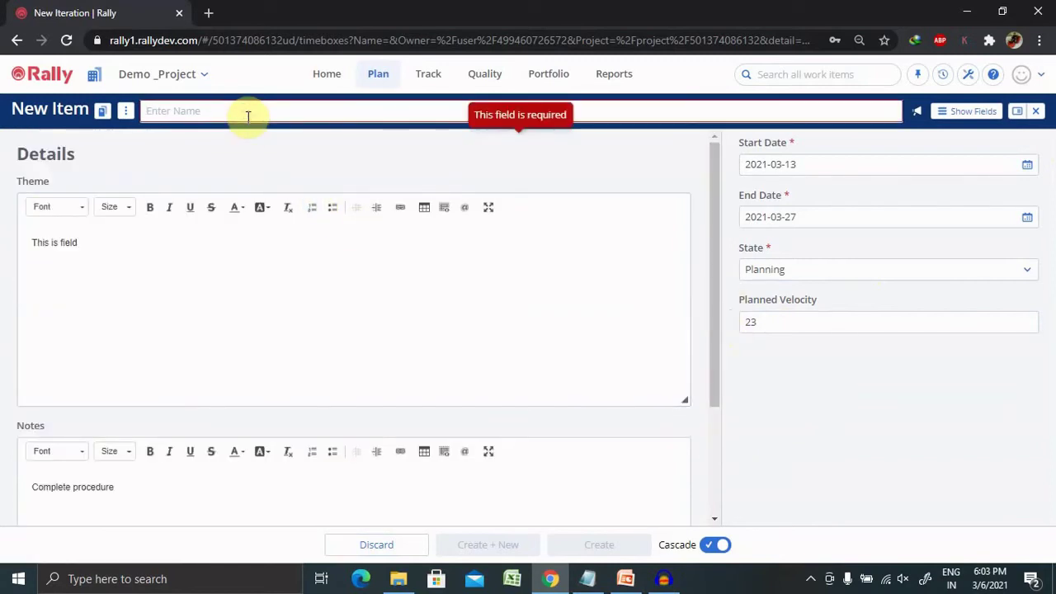
{"action": "type", "text": "This is "}
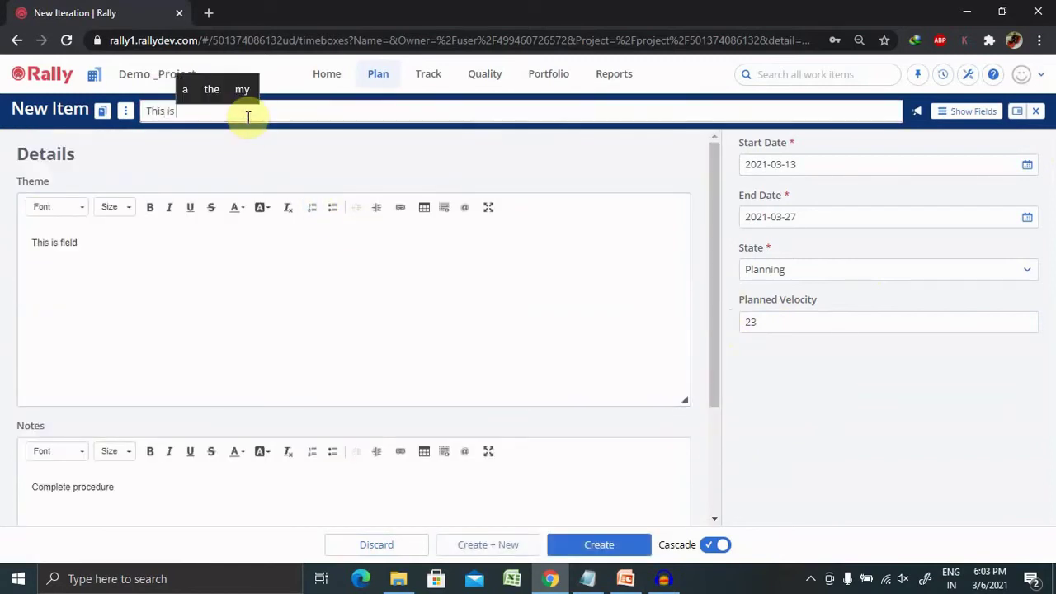
{"action": "type", "text": "ite"}
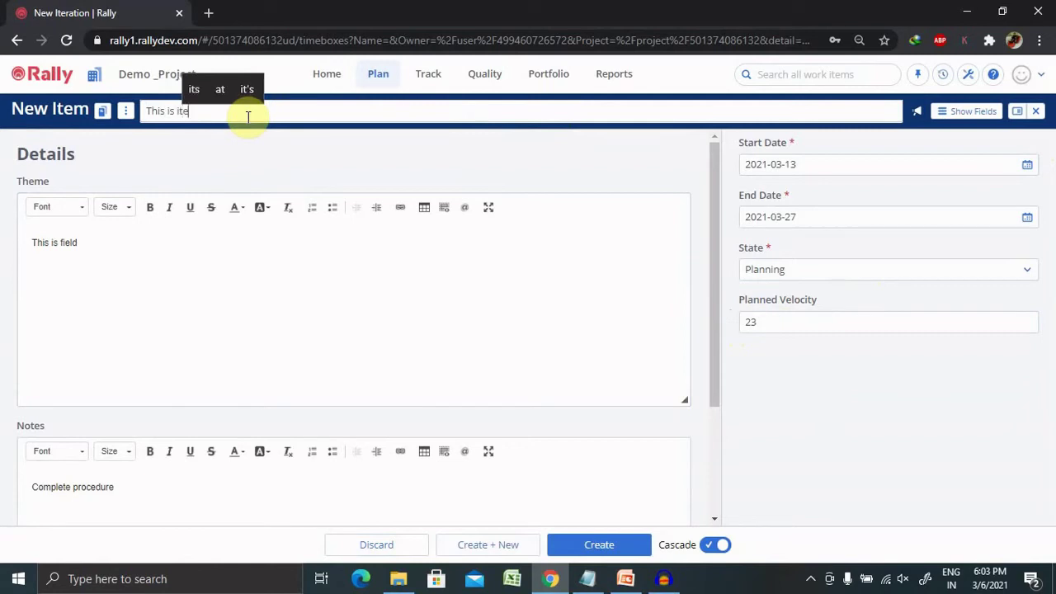
{"action": "type", "text": "aration "}
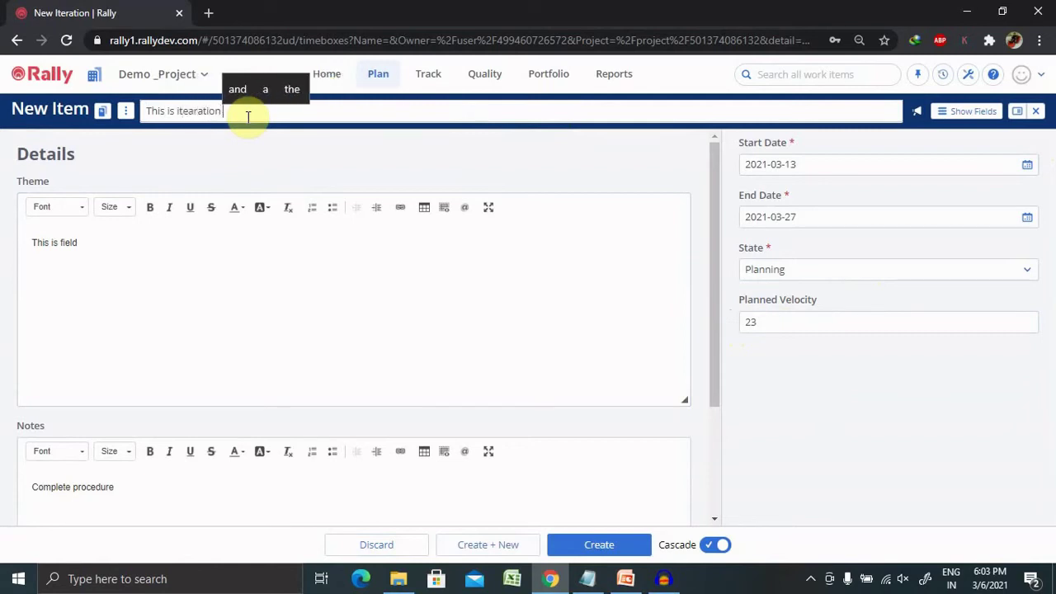
{"action": "type", "text": "for"}
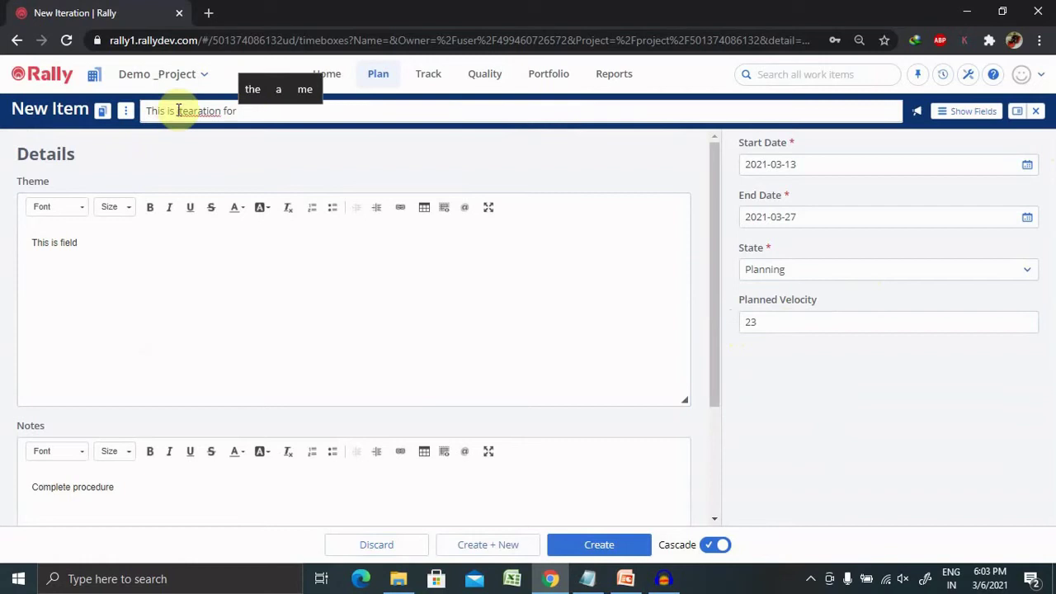
{"action": "double_click", "coordinate": [198, 111]}
{"action": "right_click", "coordinate": [199, 111]}
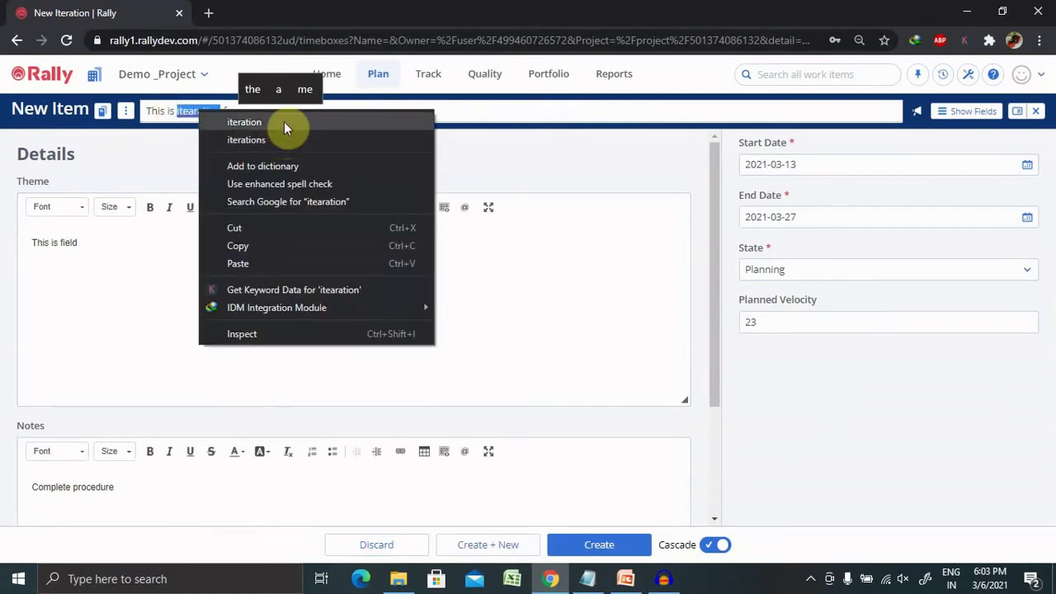
{"action": "left_click", "coordinate": [245, 122]}
{"action": "left_click", "coordinate": [344, 111]}
{"action": "type", "text": "ma"}
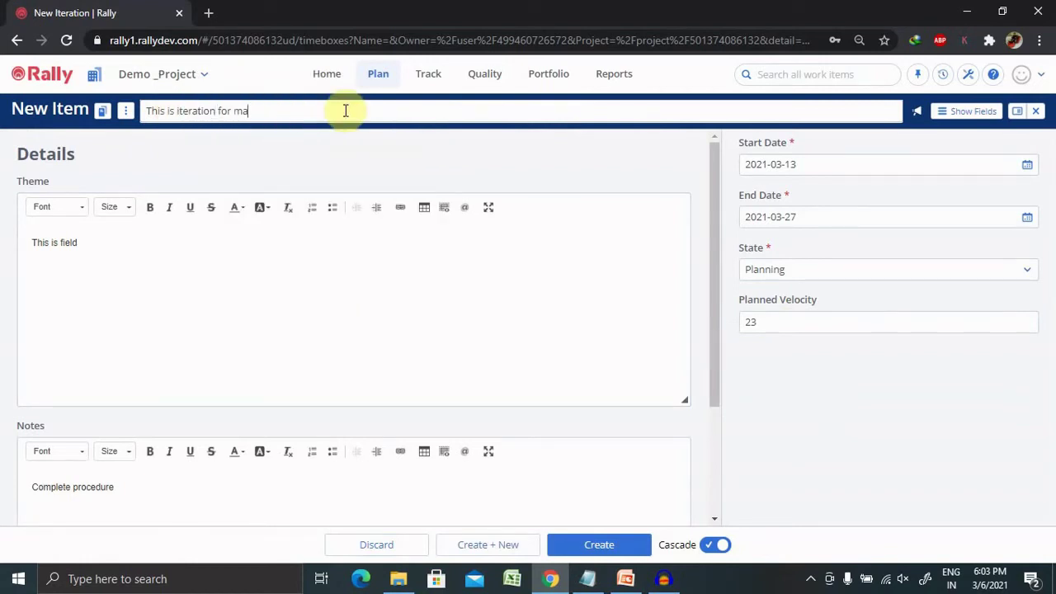
{"action": "type", "text": "rch"}
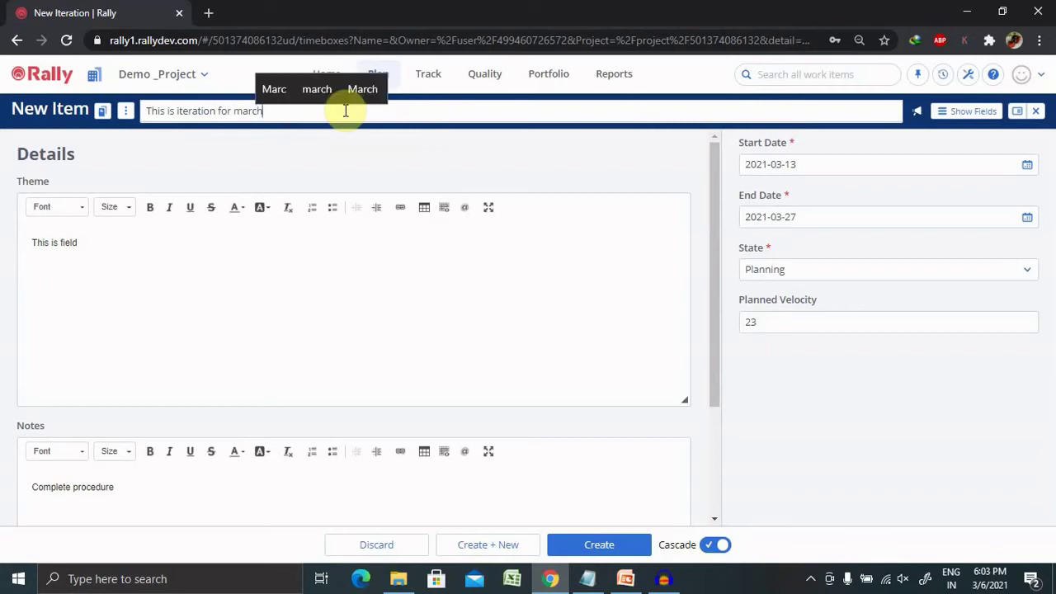
{"action": "left_click", "coordinate": [615, 546]}
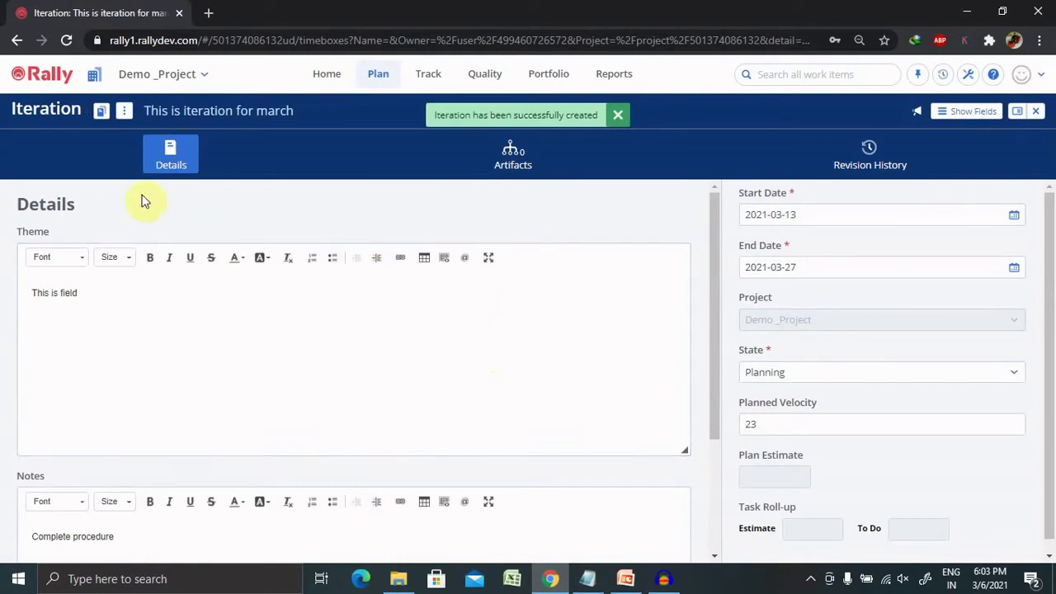
Look over the created iteration's properties and go to the Timeboxes list.
{"action": "left_click_drag", "start_coordinate": [1048, 330], "coordinate": [1054, 380]}
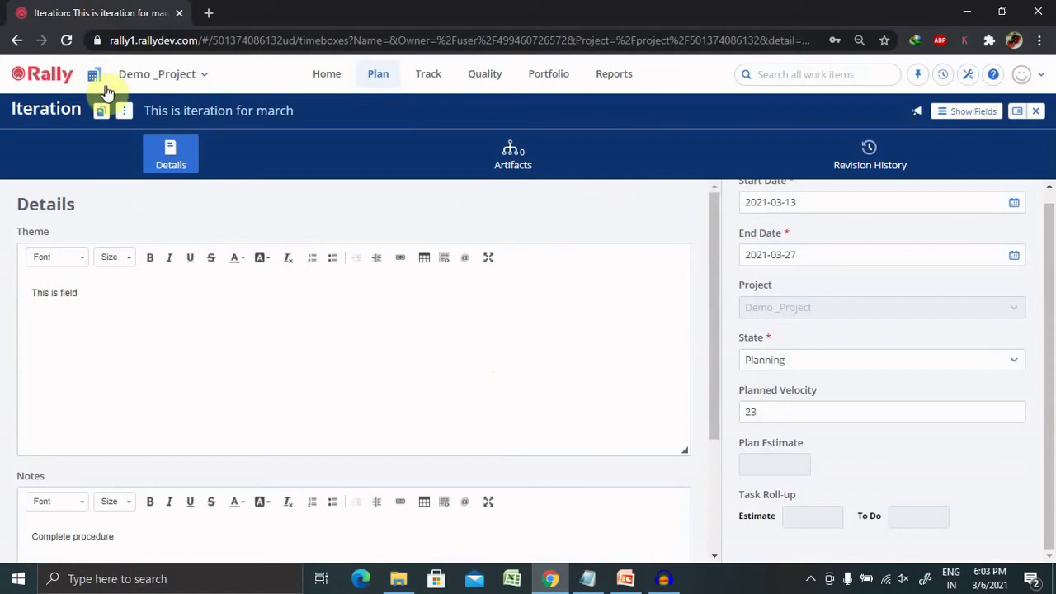
{"action": "left_click", "coordinate": [375, 76]}
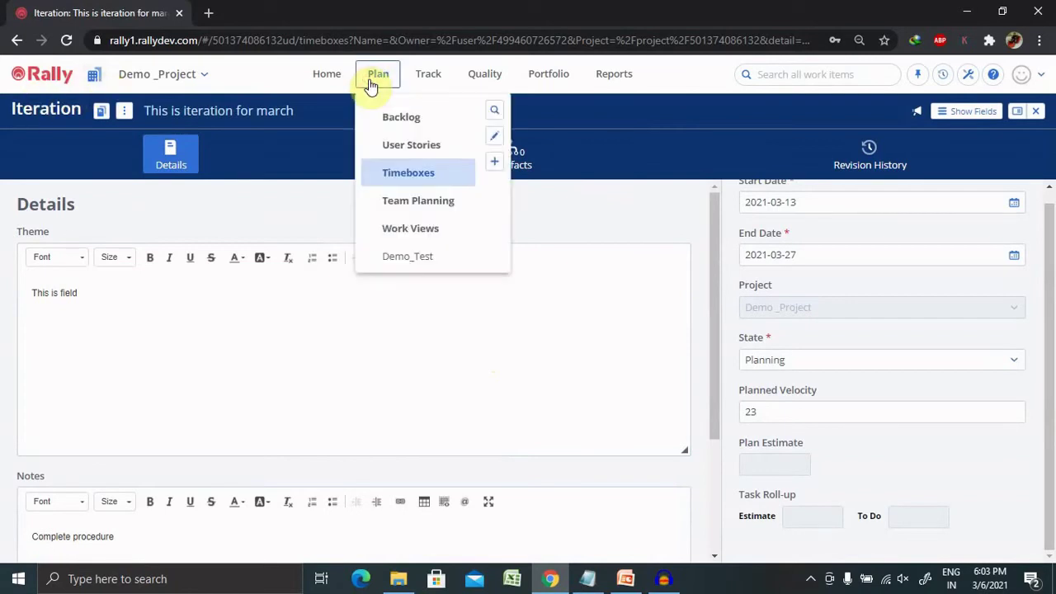
{"action": "left_click", "coordinate": [415, 174]}
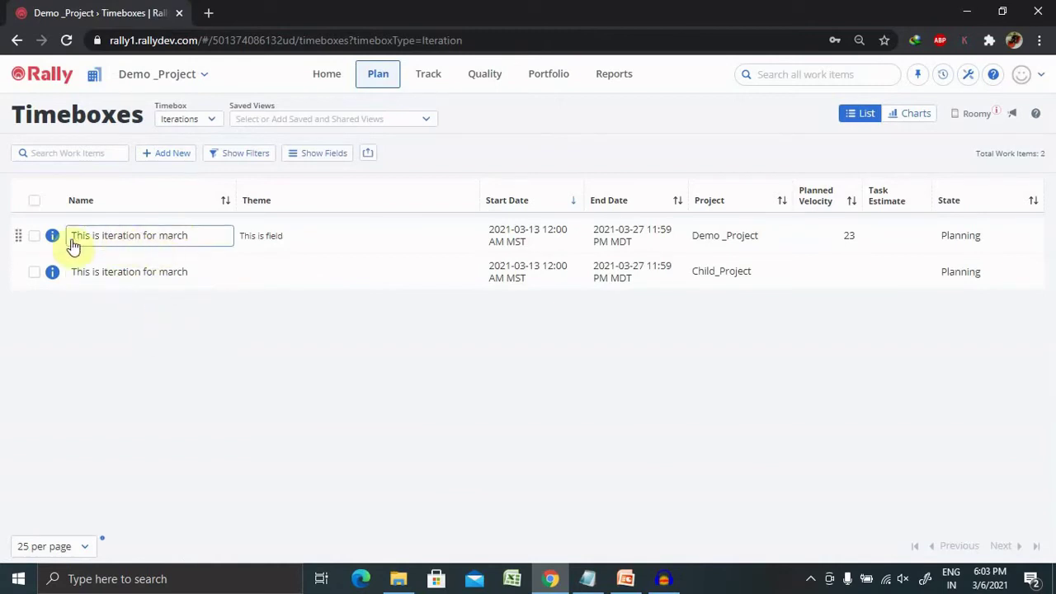
Review which fields can be bulk-edited for the Demo _Project iteration, then cancel the edit and deselect the iteration.
{"action": "left_click", "coordinate": [34, 237]}
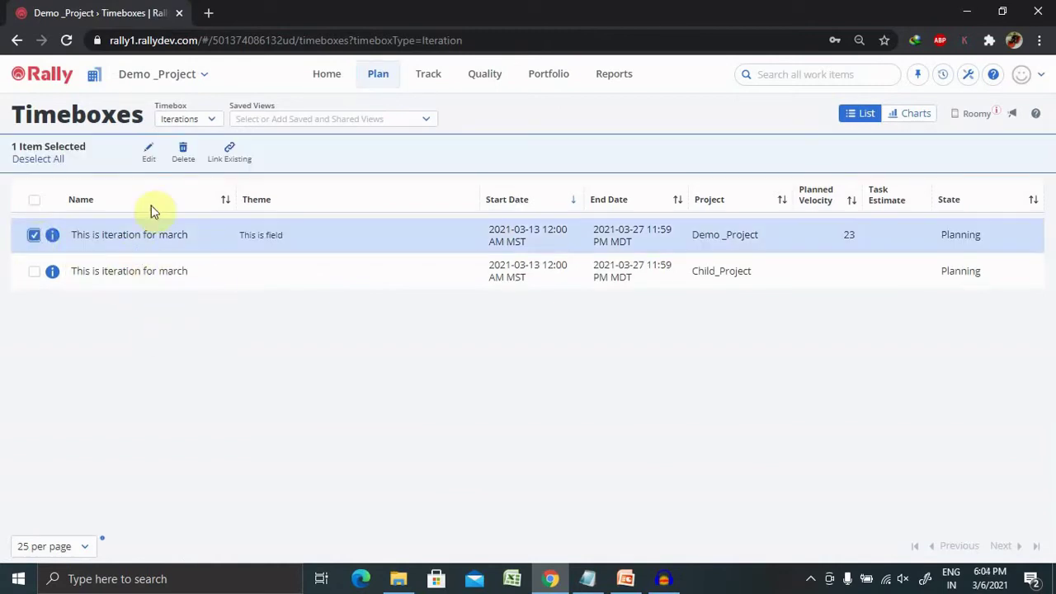
{"action": "left_click", "coordinate": [154, 162]}
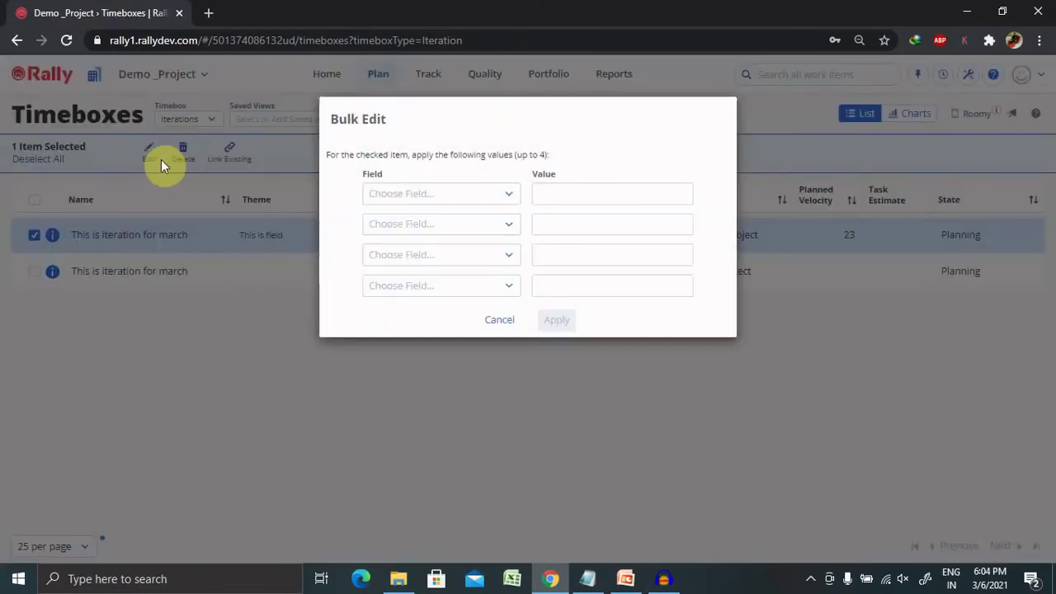
{"action": "left_click", "coordinate": [504, 200]}
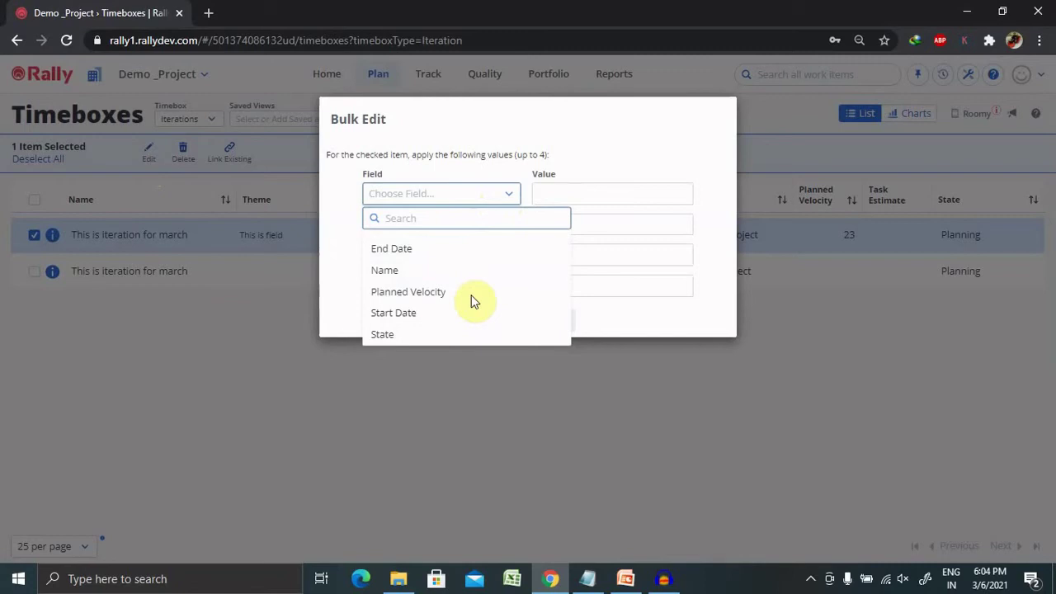
{"action": "left_click", "coordinate": [603, 137]}
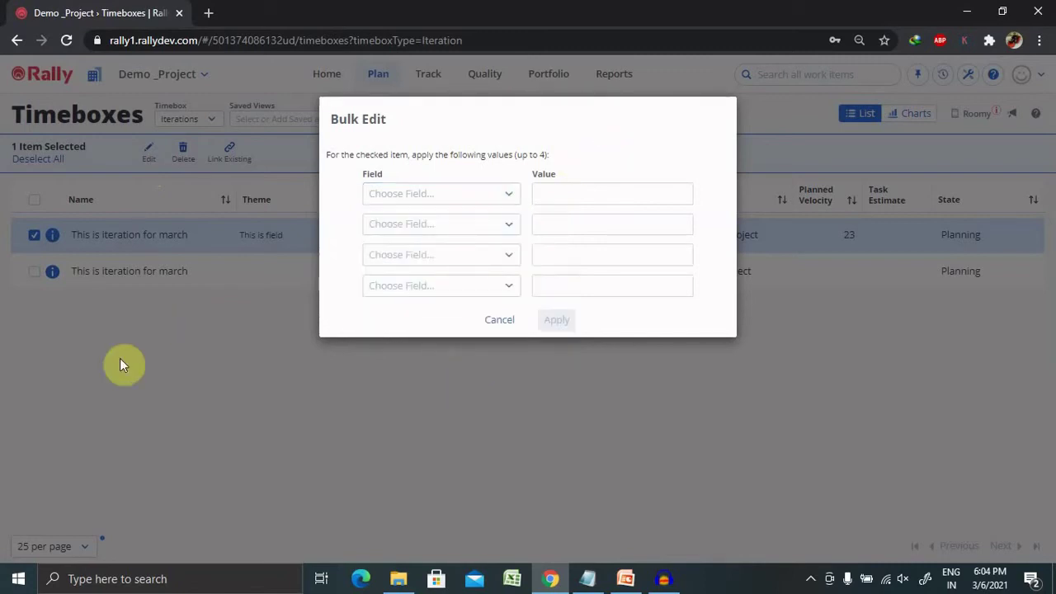
{"action": "left_click", "coordinate": [499, 319]}
{"action": "left_click", "coordinate": [34, 236]}
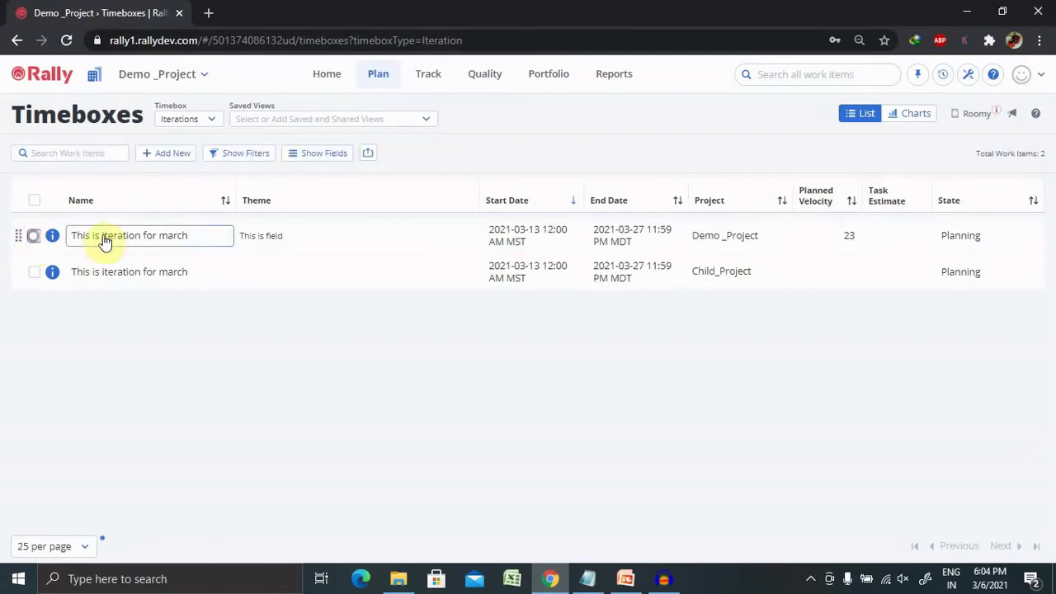
{"action": "left_click", "coordinate": [110, 236]}
{"action": "left_click", "coordinate": [195, 333]}
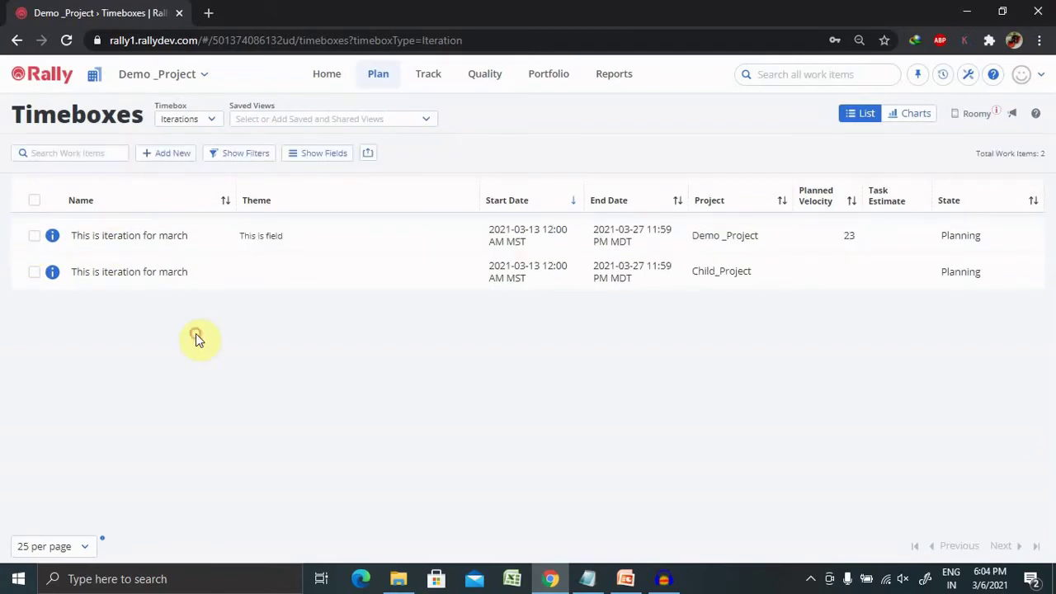
Examine the Demo _Project iteration's details, including its theme, notes and dates, and the fields available for display on its page.
{"action": "left_click", "coordinate": [52, 239]}
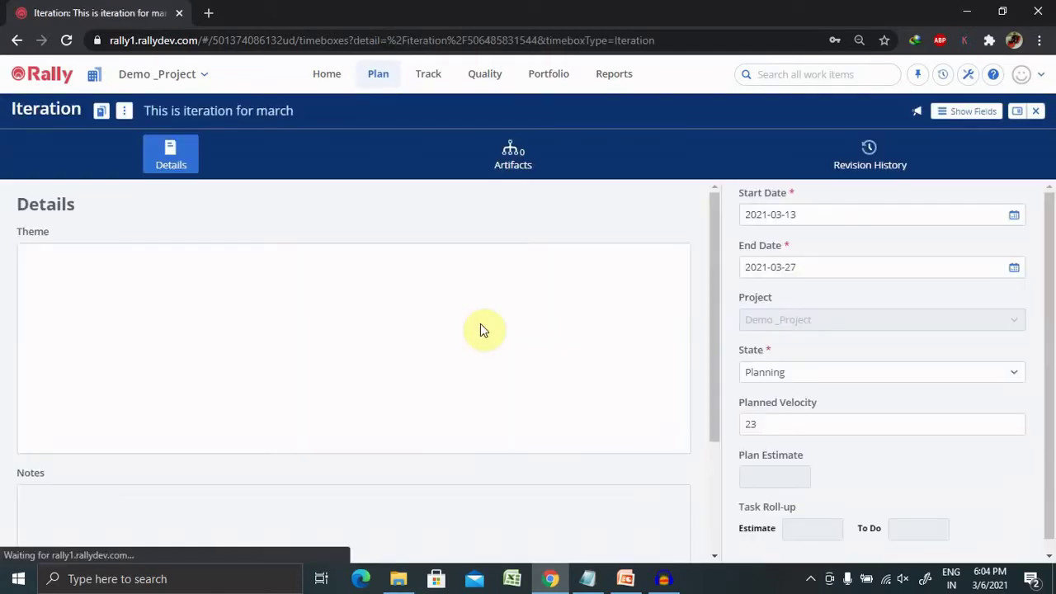
{"action": "scroll", "coordinate": [726, 396], "scroll_direction": "down", "scroll_amount": 3}
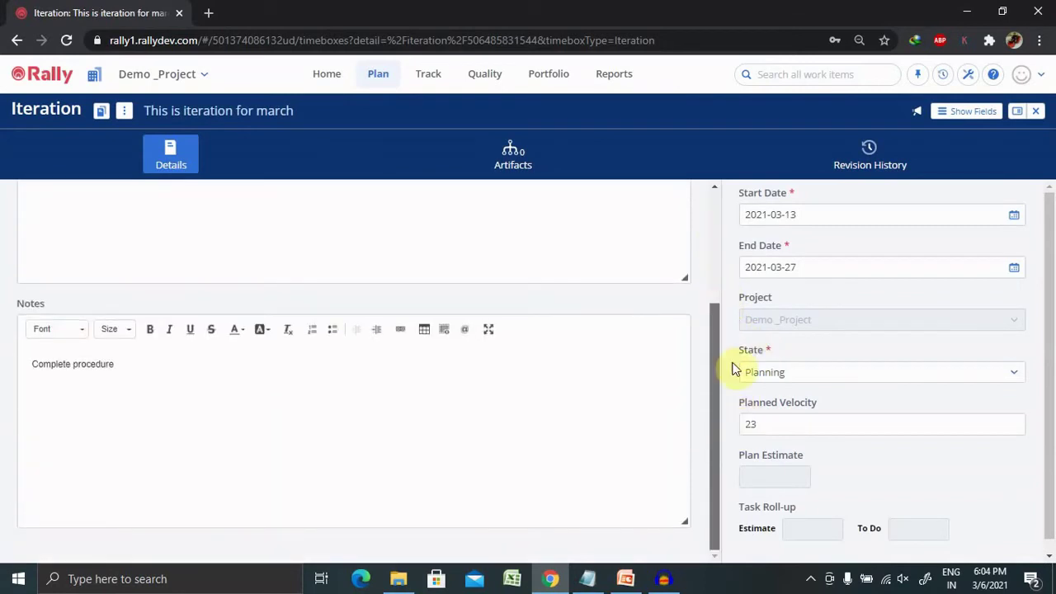
{"action": "scroll", "coordinate": [726, 346], "scroll_direction": "up", "scroll_amount": 2}
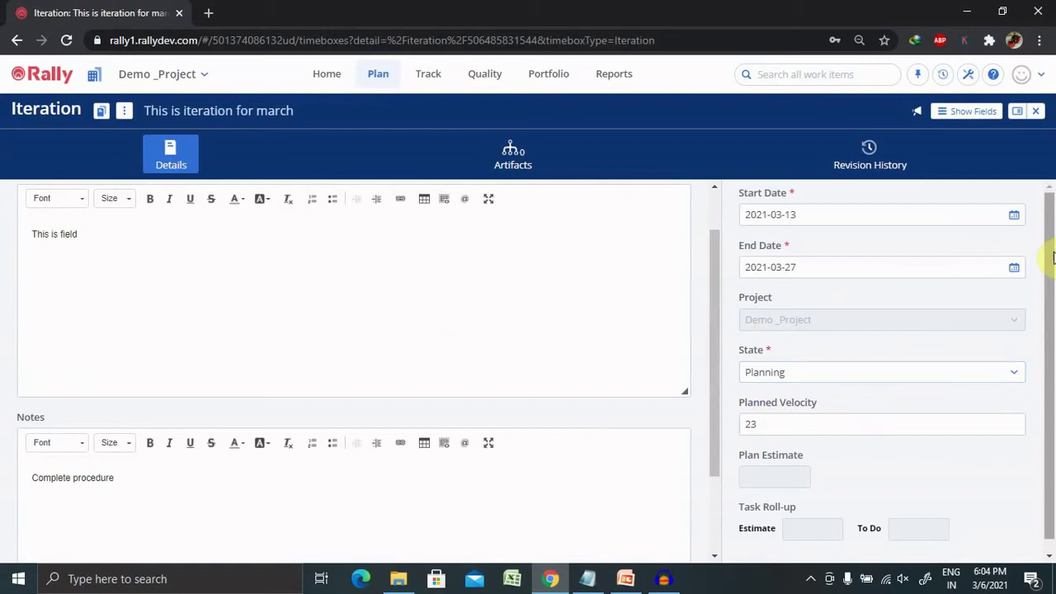
{"action": "left_click_drag", "start_coordinate": [1049, 321], "coordinate": [1050, 334]}
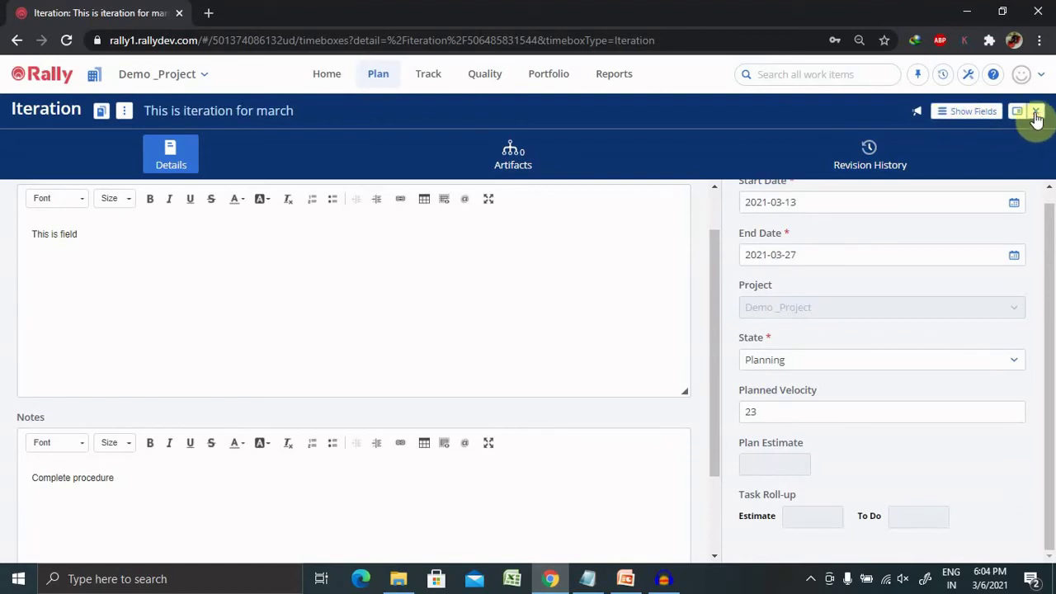
{"action": "left_click", "coordinate": [939, 113]}
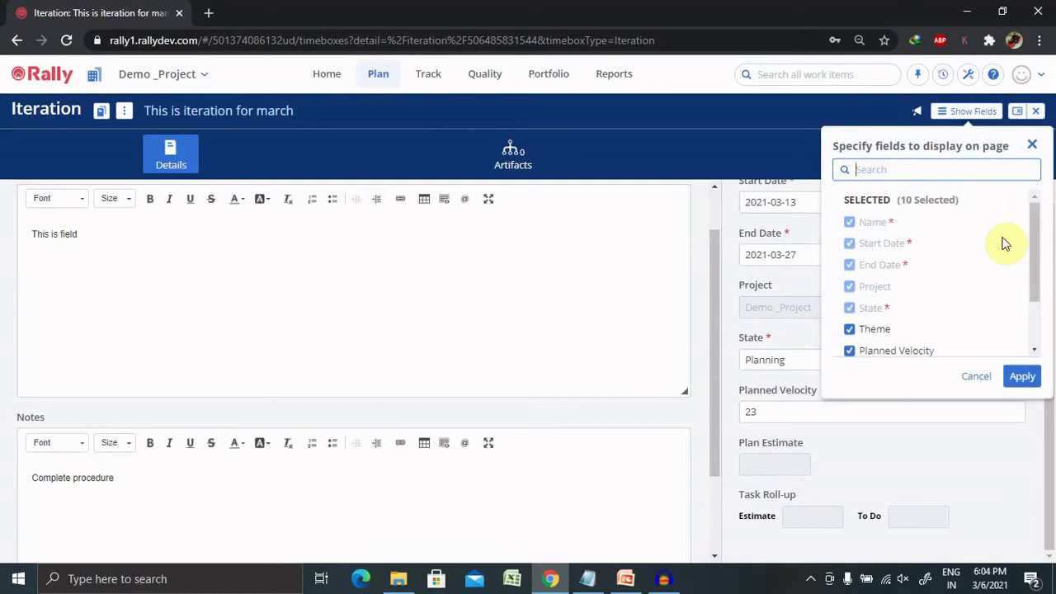
{"action": "left_click", "coordinate": [975, 376]}
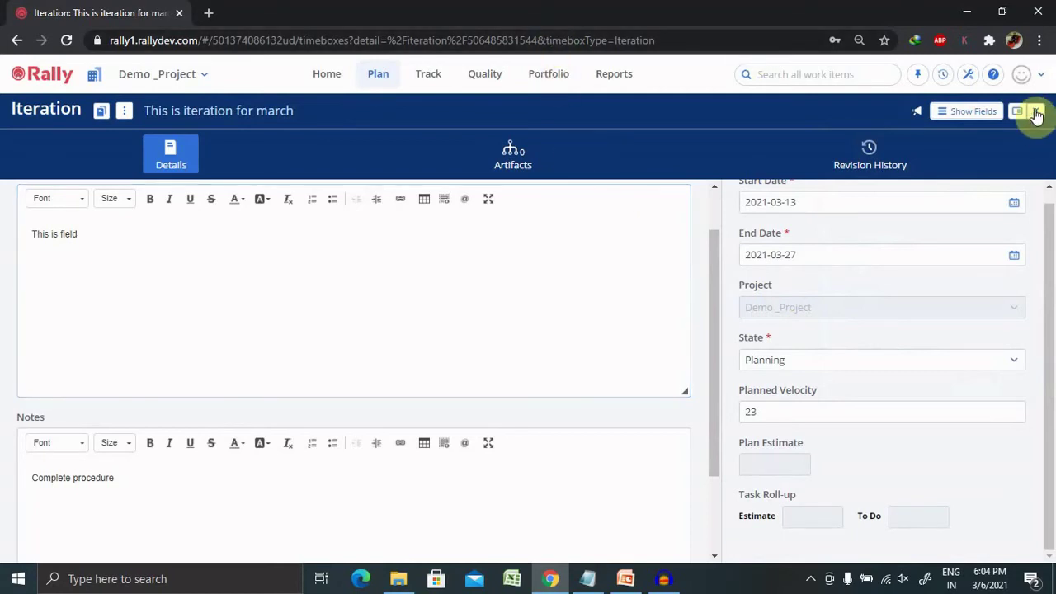
Close the iteration's details and return to the Timeboxes list.
{"action": "left_click", "coordinate": [1036, 115]}
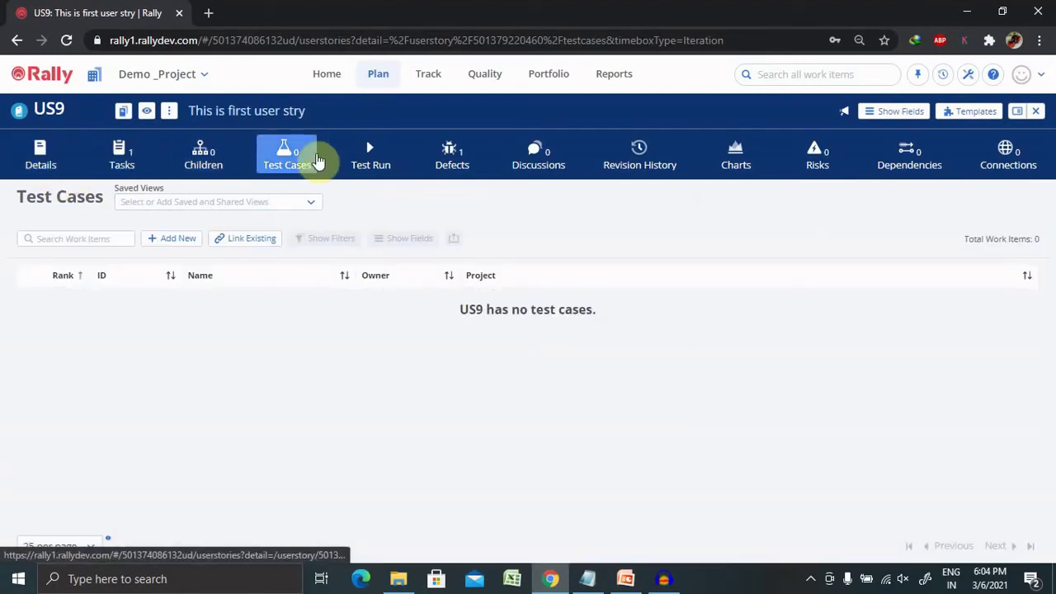
{"action": "left_click", "coordinate": [373, 74]}
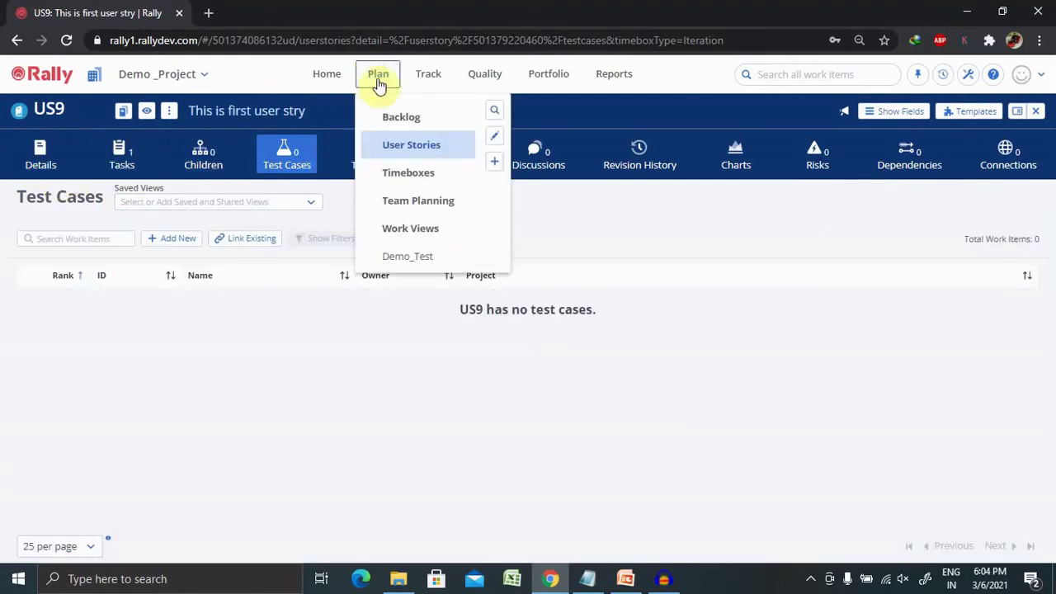
{"action": "left_click", "coordinate": [414, 173]}
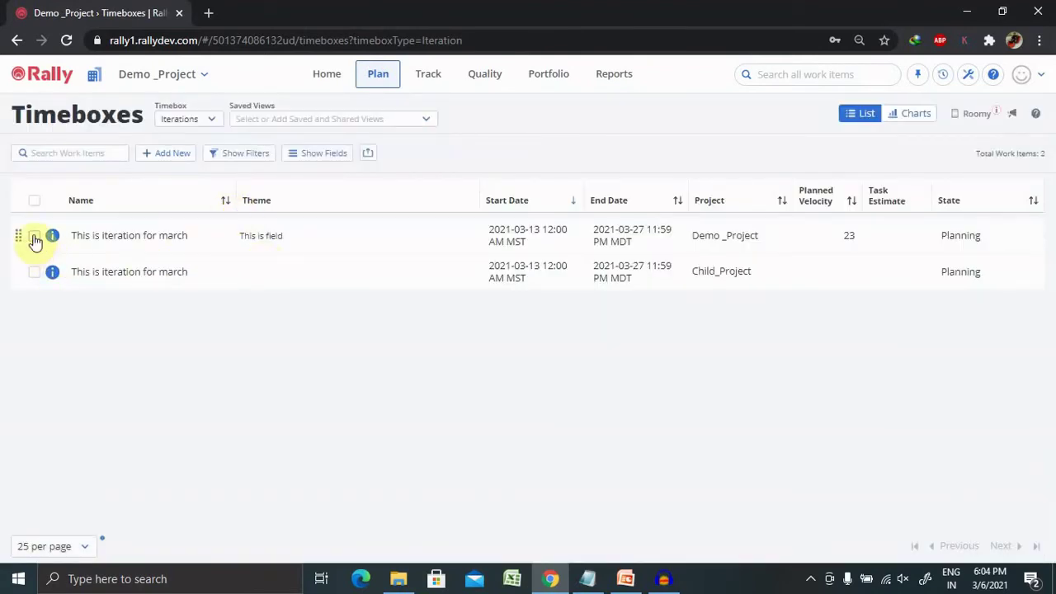
Bulk-edit the Demo _Project and Child_Project iterations, setting the End Date of both to 2021-03-31.
{"action": "left_click", "coordinate": [34, 237]}
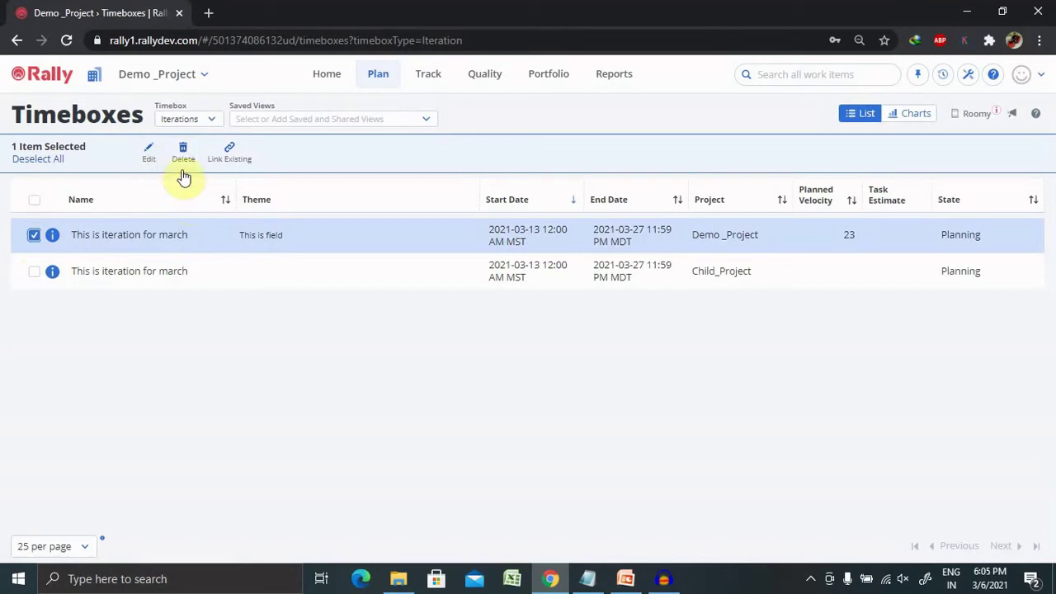
{"action": "left_click", "coordinate": [34, 273]}
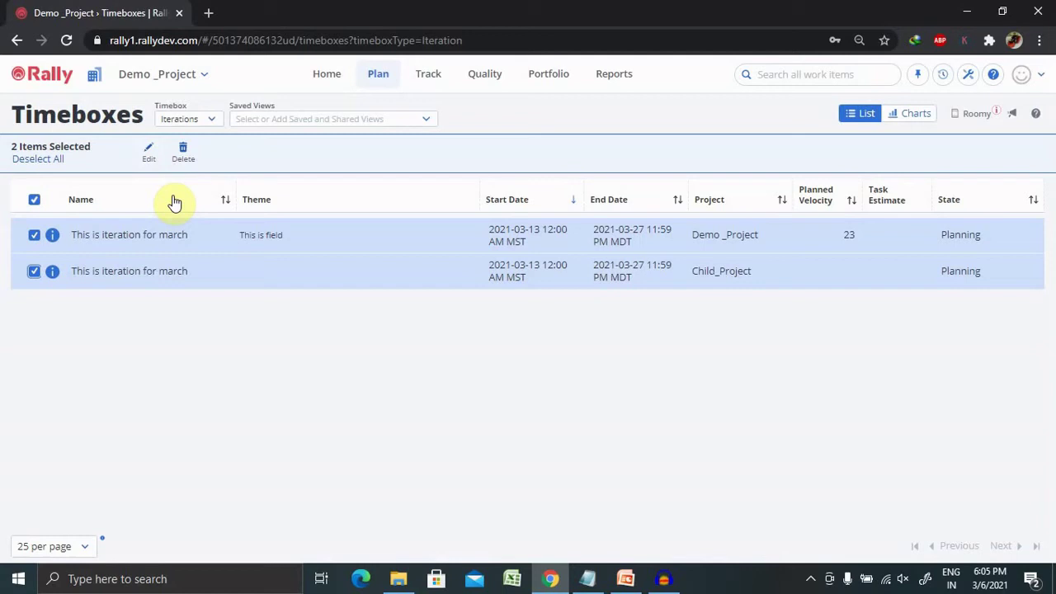
{"action": "left_click", "coordinate": [148, 150]}
{"action": "left_click", "coordinate": [489, 201]}
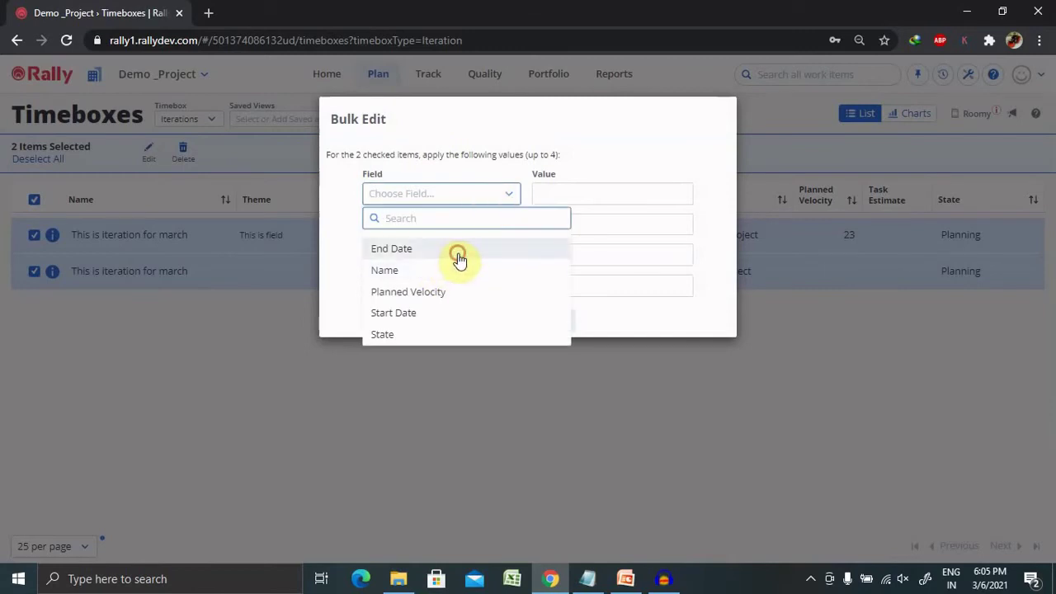
{"action": "left_click", "coordinate": [458, 256]}
{"action": "left_click", "coordinate": [681, 195]}
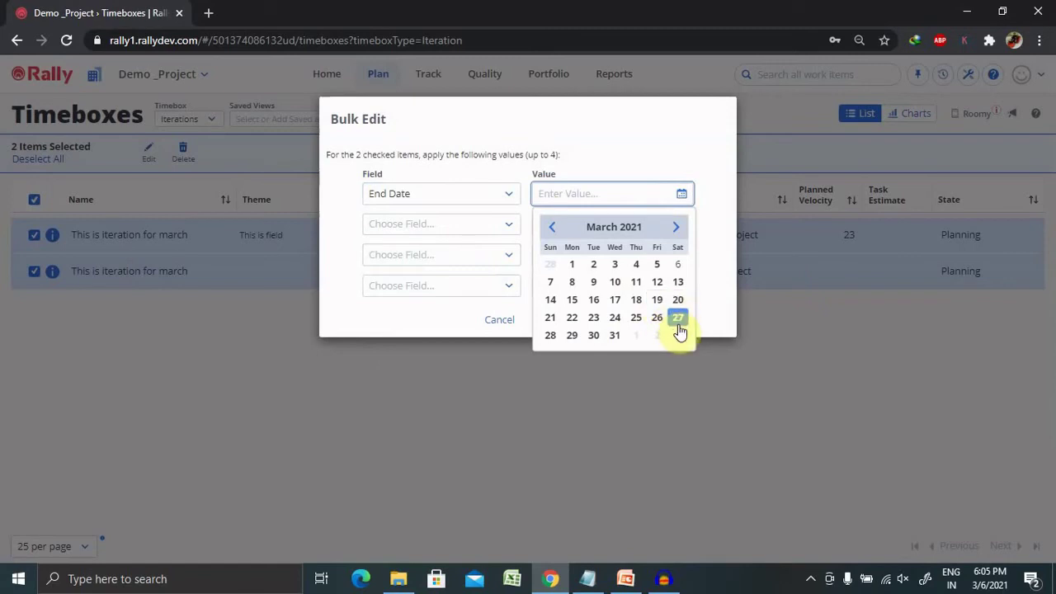
{"action": "left_click", "coordinate": [614, 339]}
{"action": "left_click", "coordinate": [655, 180]}
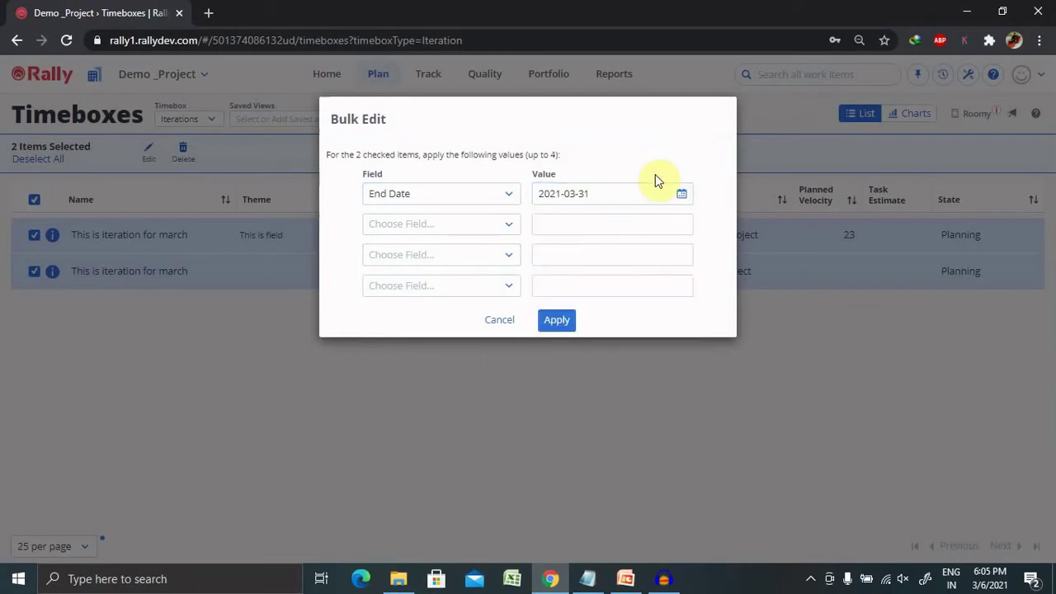
{"action": "left_click", "coordinate": [561, 324]}
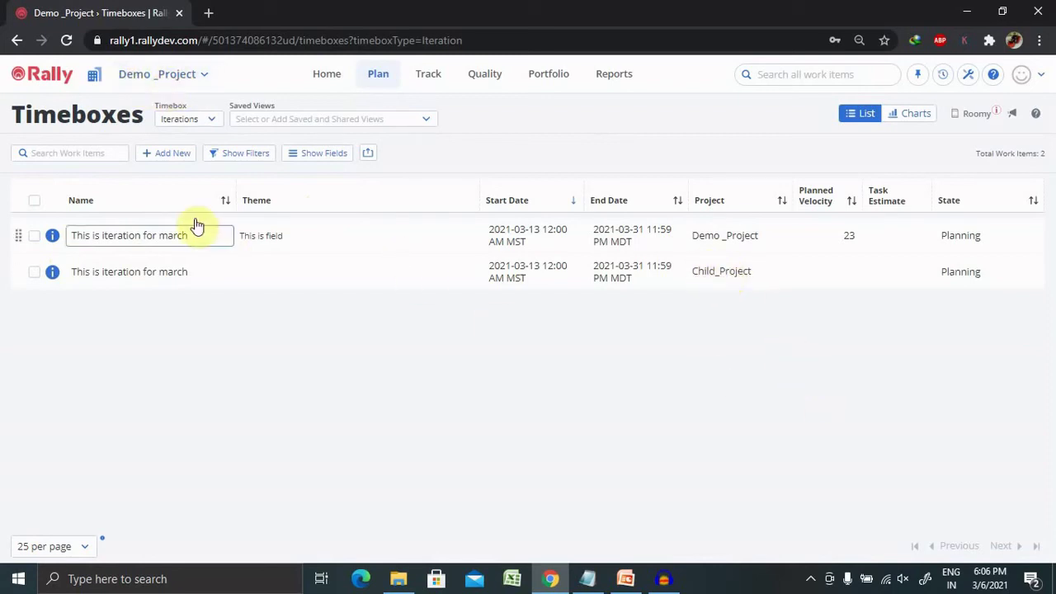
Start another new iteration for Demo _Project with its full details form.
{"action": "left_click", "coordinate": [185, 158]}
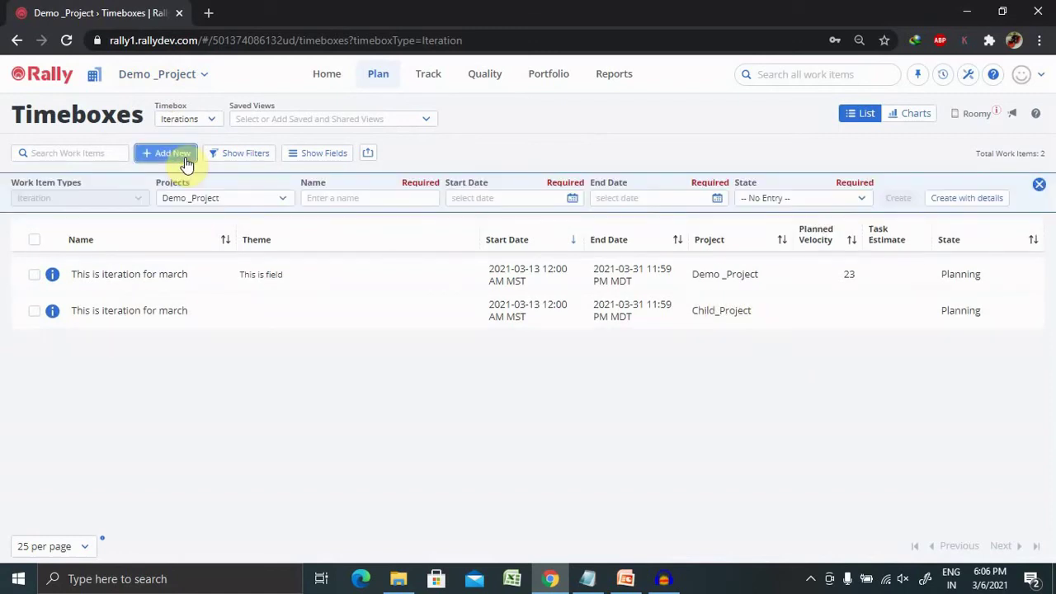
{"action": "left_click", "coordinate": [976, 202]}
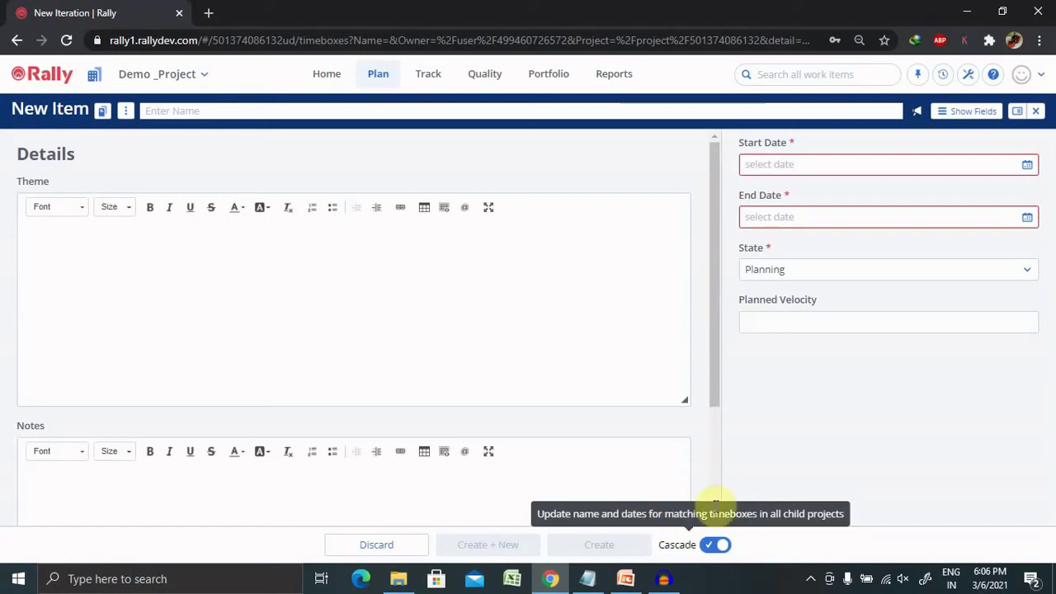
Close the unsaved new iteration form and return to the Timeboxes list of iterations.
{"action": "left_click", "coordinate": [1038, 112]}
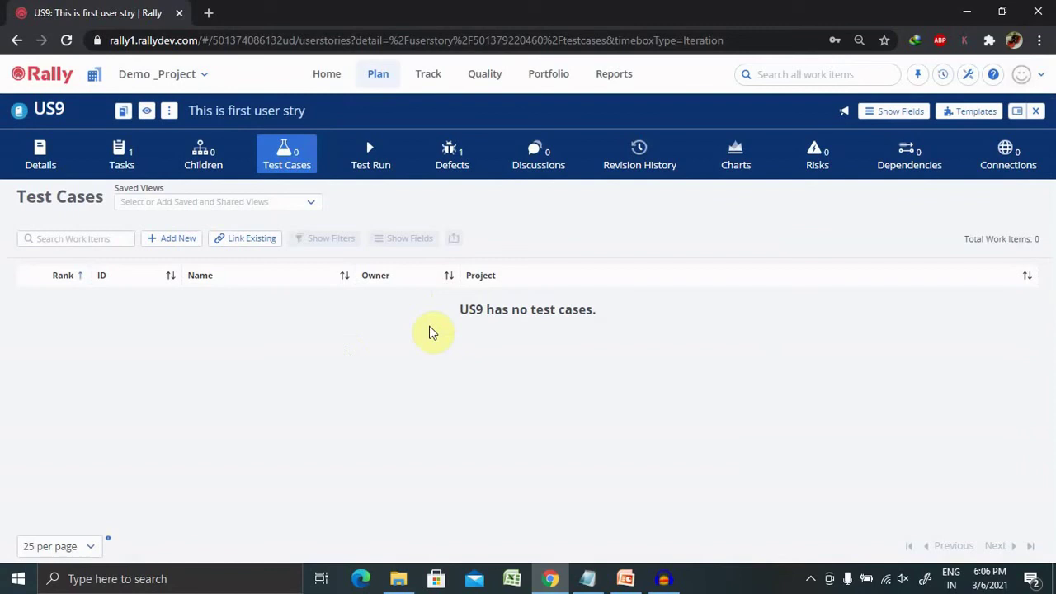
{"action": "left_click", "coordinate": [378, 79]}
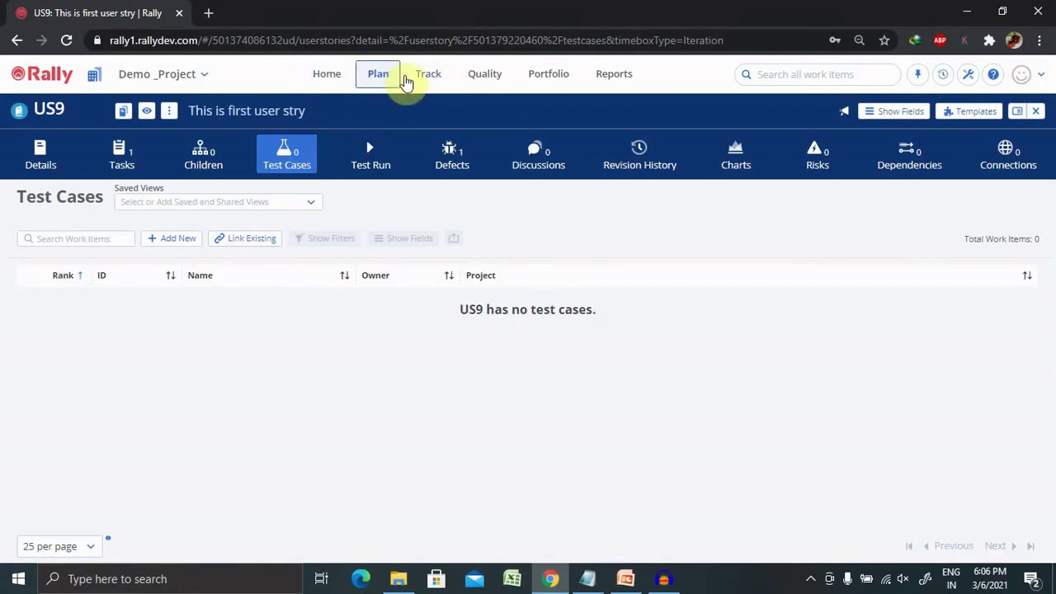
{"action": "mouse_move", "coordinate": [384, 80]}
{"action": "left_click", "coordinate": [420, 173]}
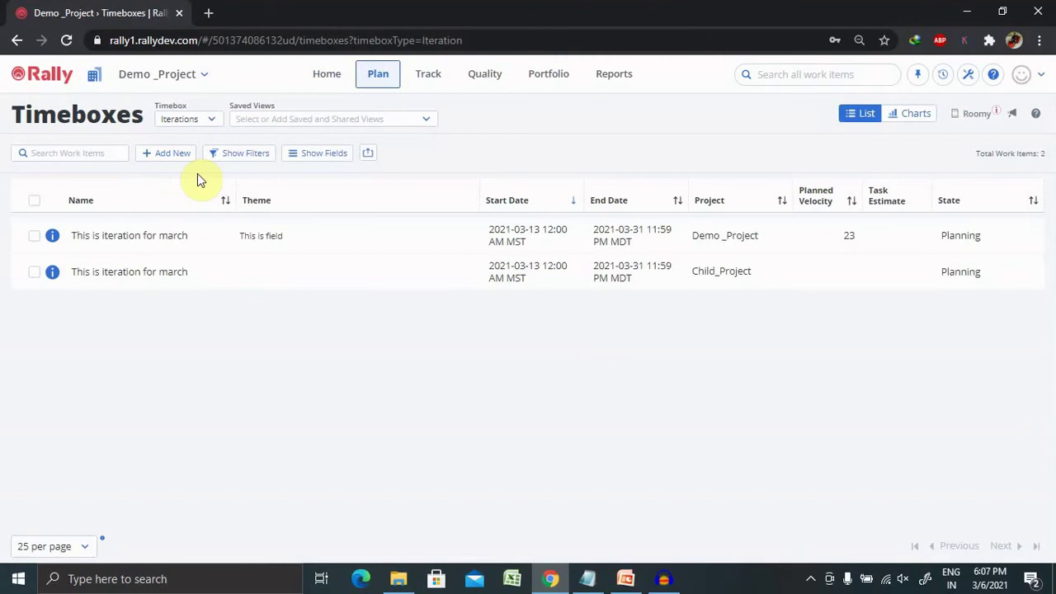
Select both the Demo _Project and Child_Project iterations to bring up the bulk edit and delete options.
{"action": "left_click", "coordinate": [33, 235]}
{"action": "left_click", "coordinate": [34, 272]}
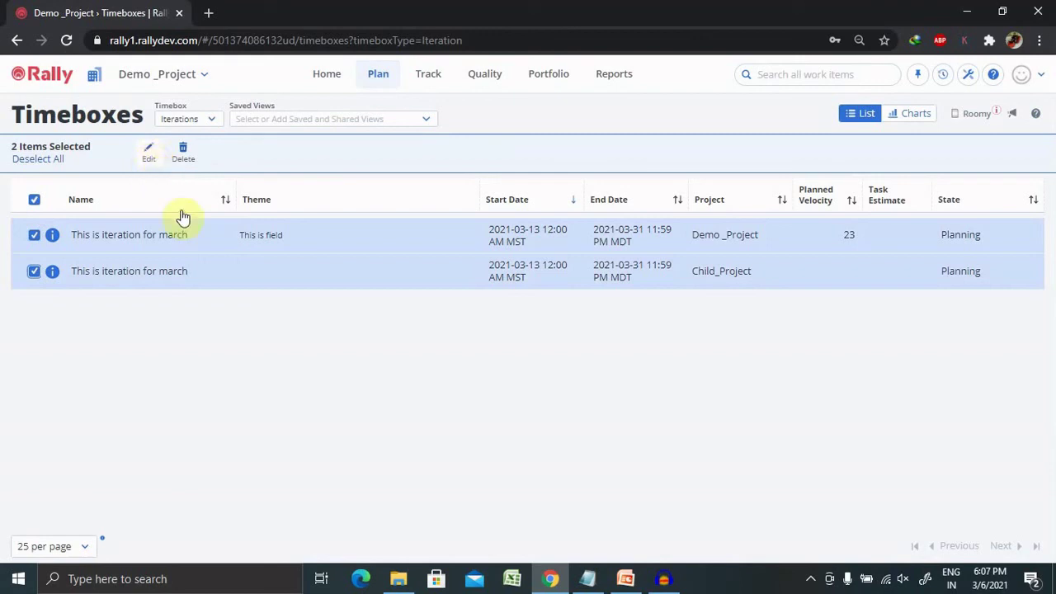
{"action": "left_click", "coordinate": [188, 236]}
Switch to the PowerPoint presentation on creating iterations and go to its closing slide 3.
{"action": "left_click", "coordinate": [628, 580]}
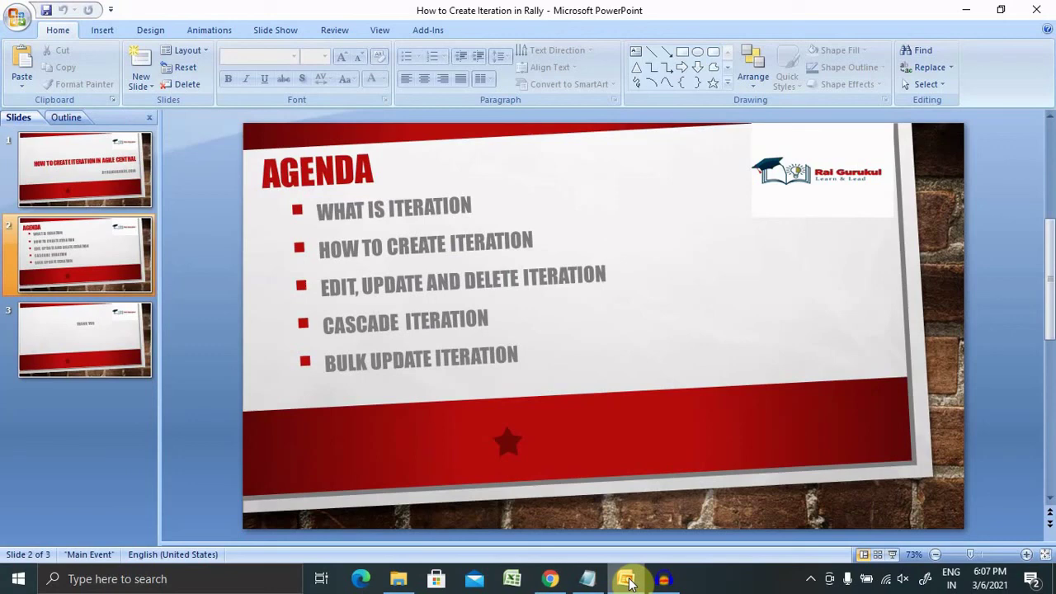
{"action": "left_click", "coordinate": [72, 350]}
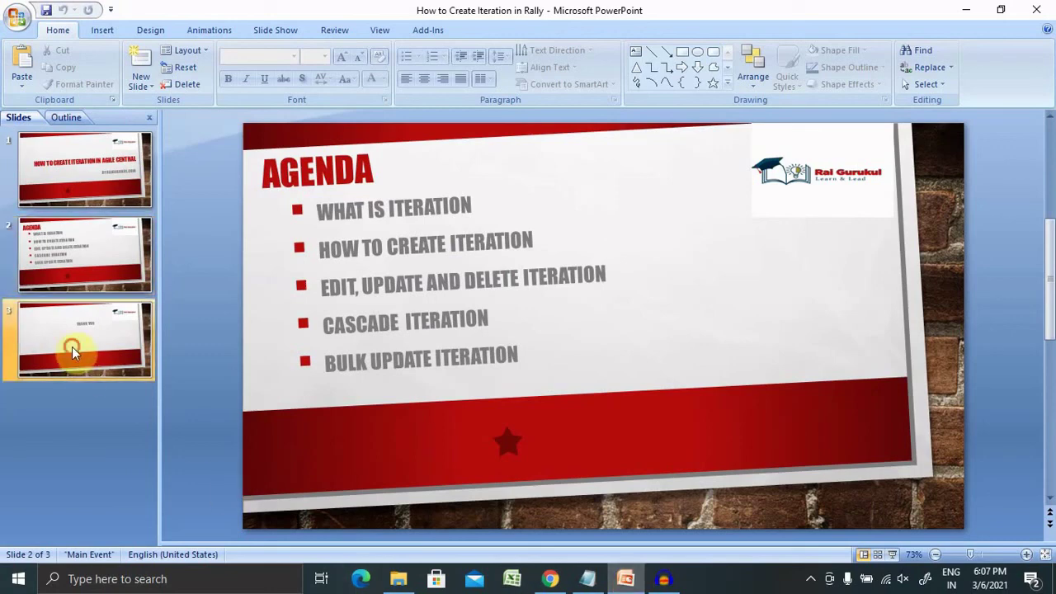